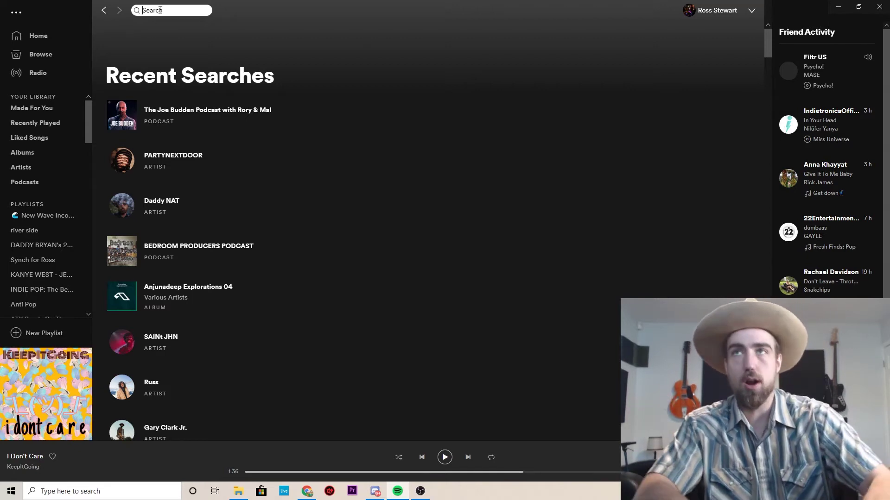
# Enter 'chill pop' in Spotify's search box.
pyautogui.write('chill')
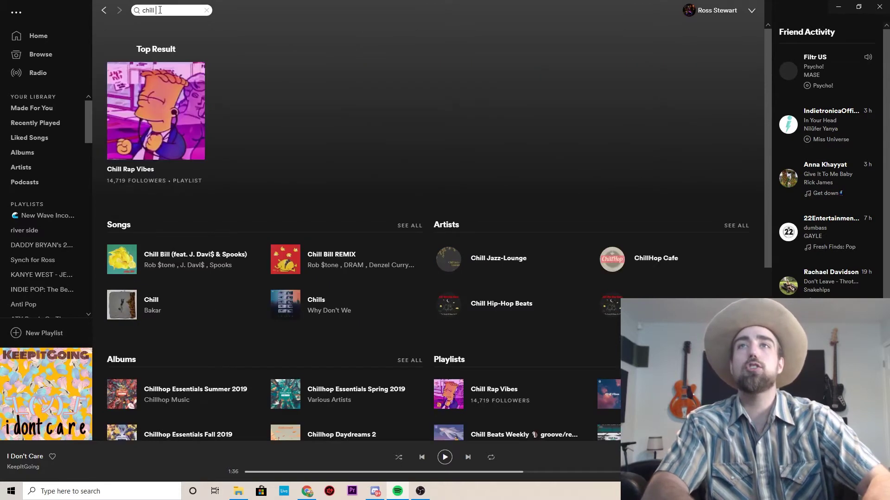
pyautogui.write(' pop')
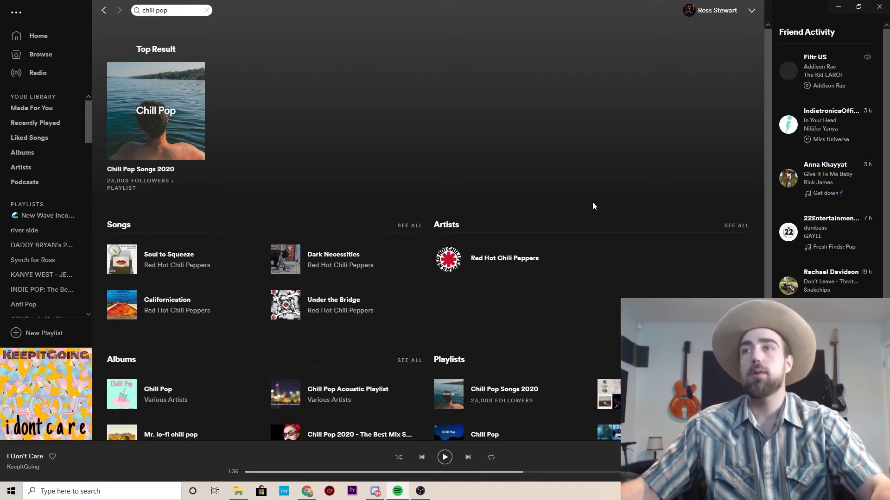
# Open the full list of chill pop playlists and browse the playlist grid.
pyautogui.scroll(-4, 593, 206)
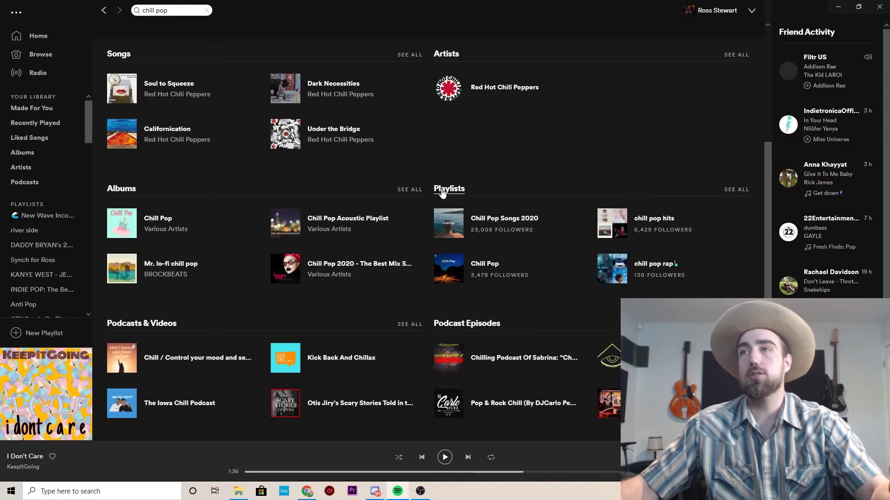
pyautogui.click(732, 190)
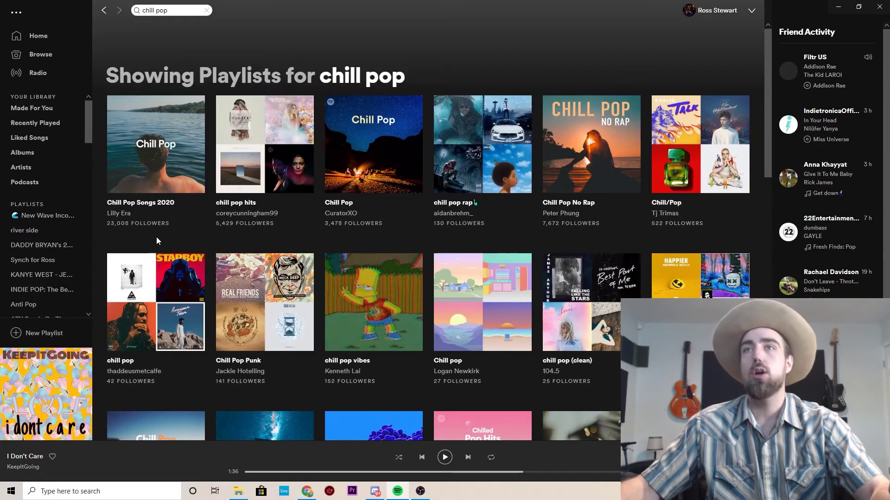
pyautogui.scroll(-1, 250, 254)
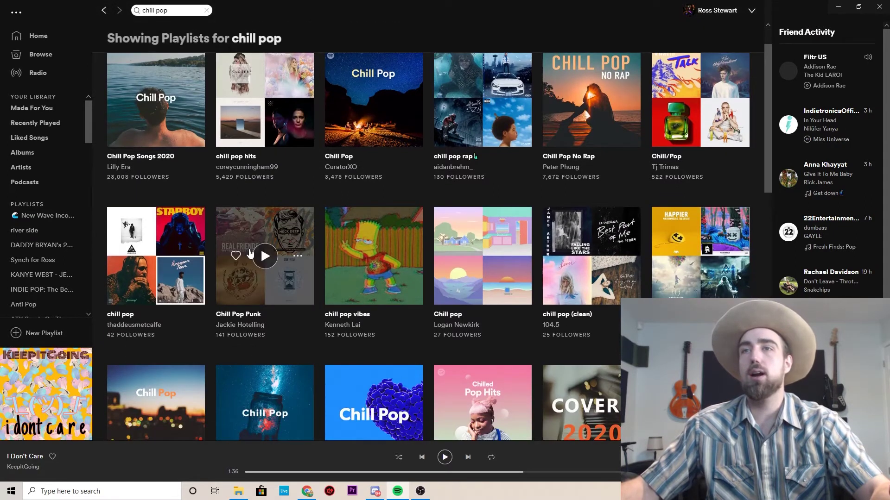
pyautogui.scroll(-5, 250, 254)
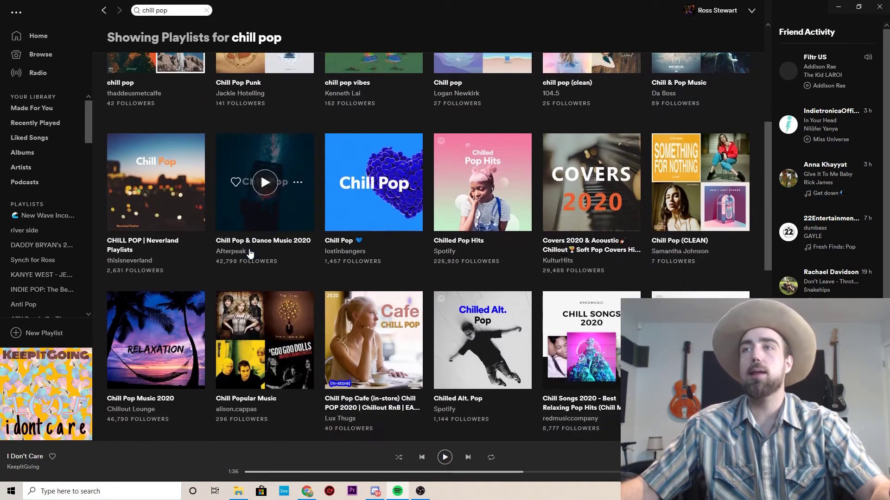
pyautogui.scroll(-5, 250, 254)
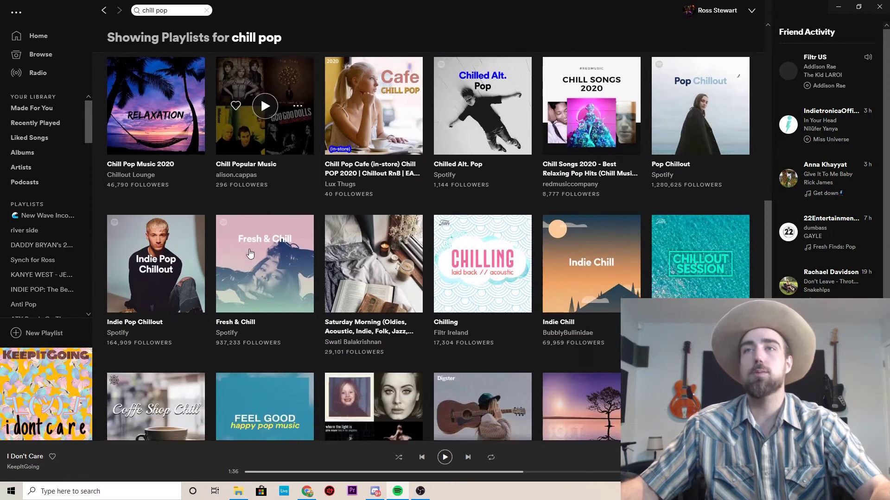
pyautogui.scroll(-5, 250, 254)
pyautogui.scroll(6, 251, 254)
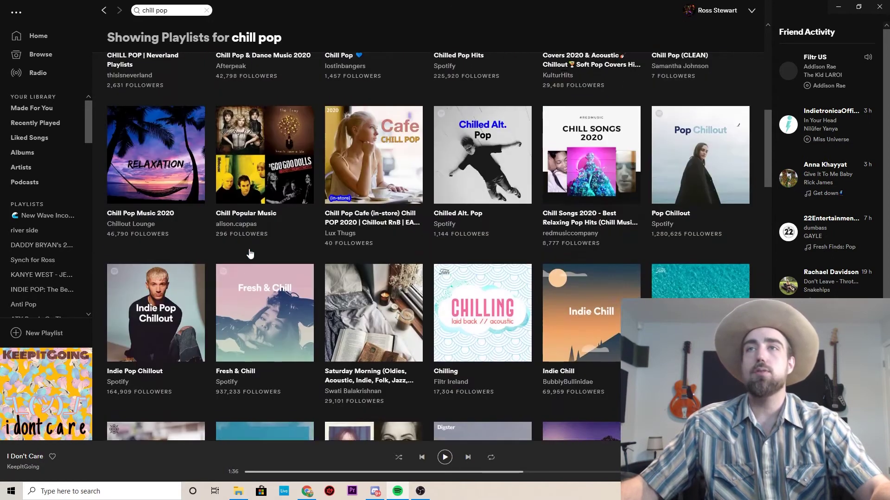
pyautogui.scroll(15, 250, 253)
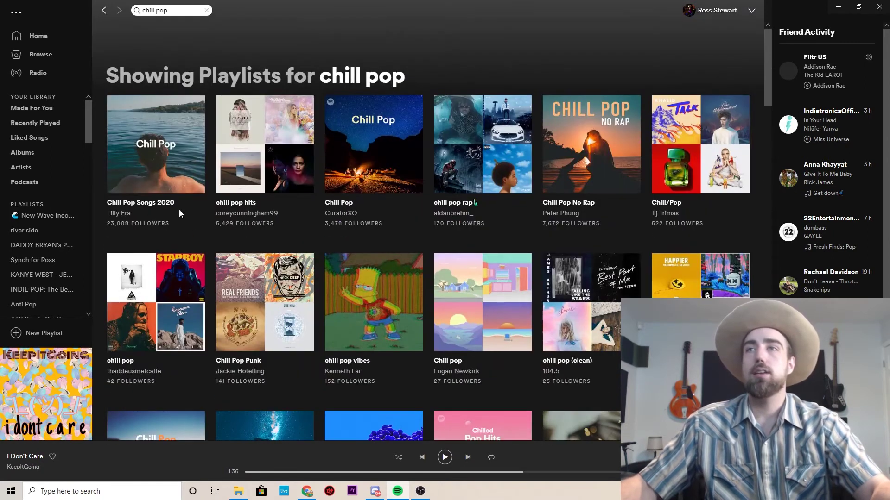
pyautogui.scroll(-2, 507, 260)
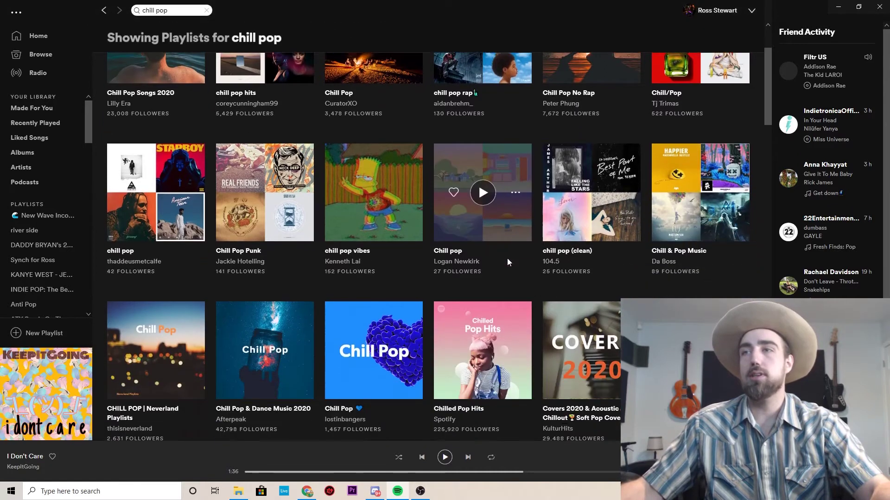
pyautogui.scroll(-2, 507, 257)
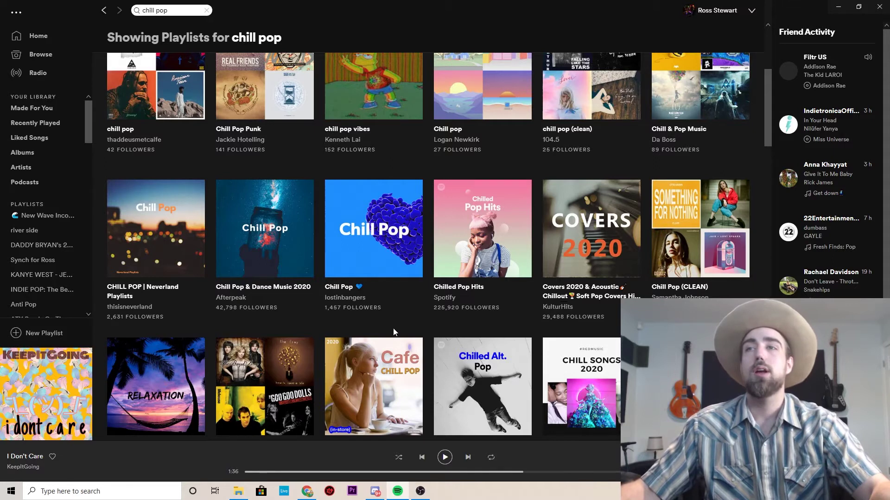
pyautogui.scroll(-1, 393, 328)
pyautogui.scroll(5, 392, 327)
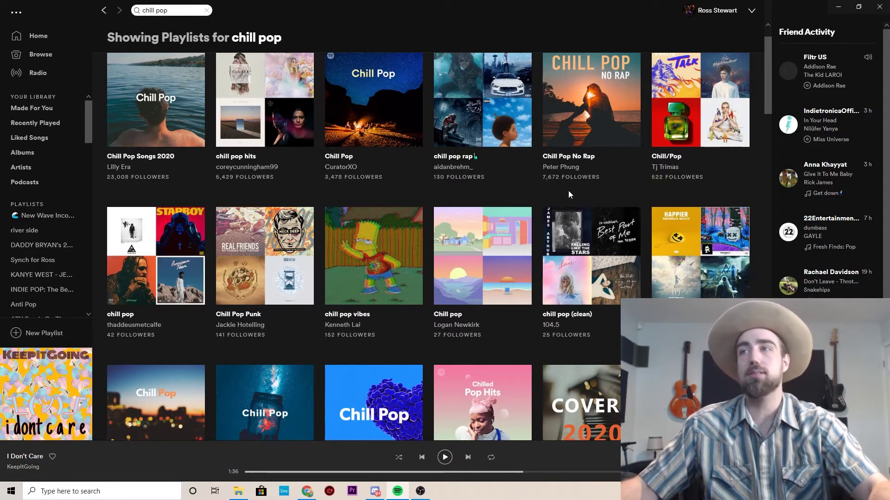
pyautogui.scroll(-5, 568, 190)
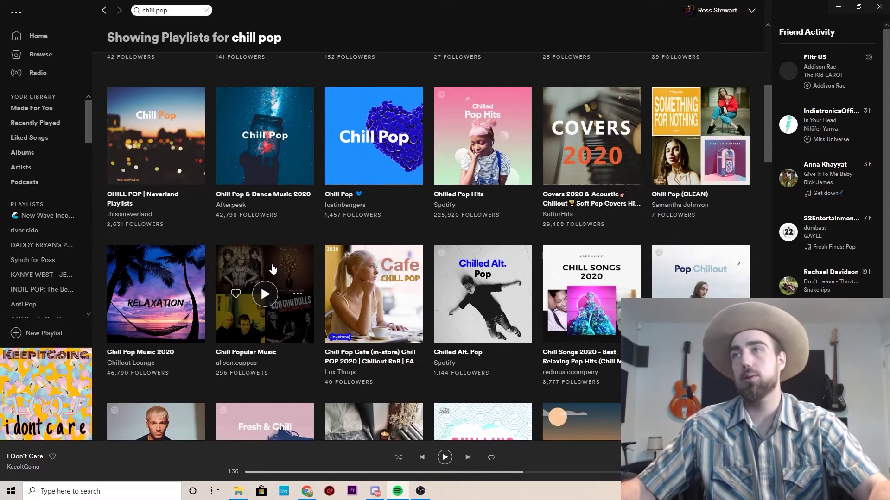
pyautogui.scroll(-1, 272, 269)
pyautogui.scroll(8, 333, 325)
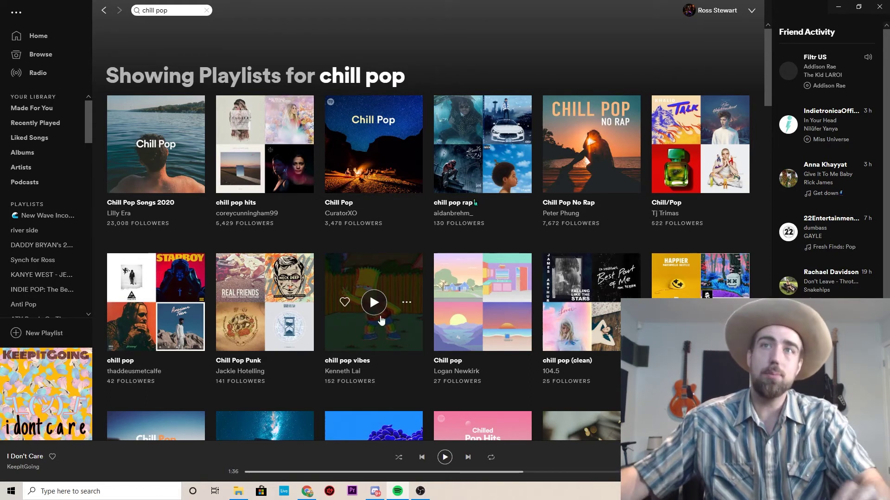
# Open Chill Pop Songs 2020's curator profile and check its Public Playlists, Followers and Overview.
pyautogui.click(126, 204)
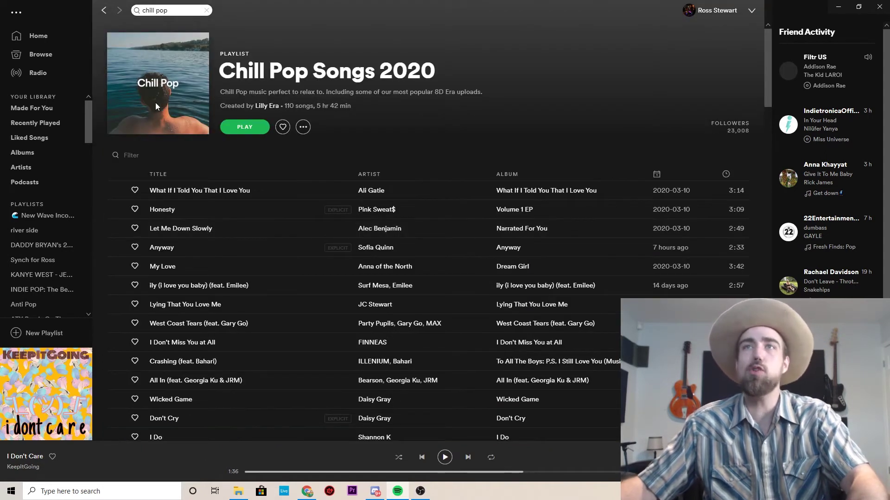
pyautogui.rightClick(263, 106)
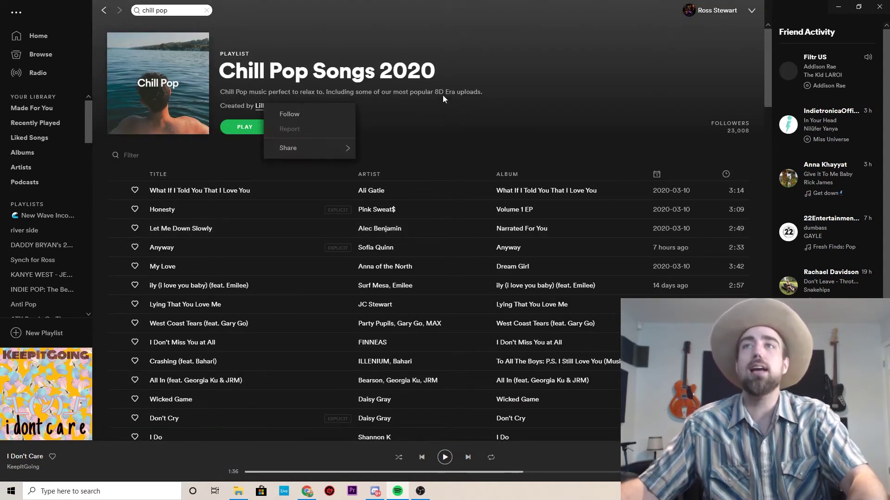
pyautogui.click(263, 105)
pyautogui.click(263, 105)
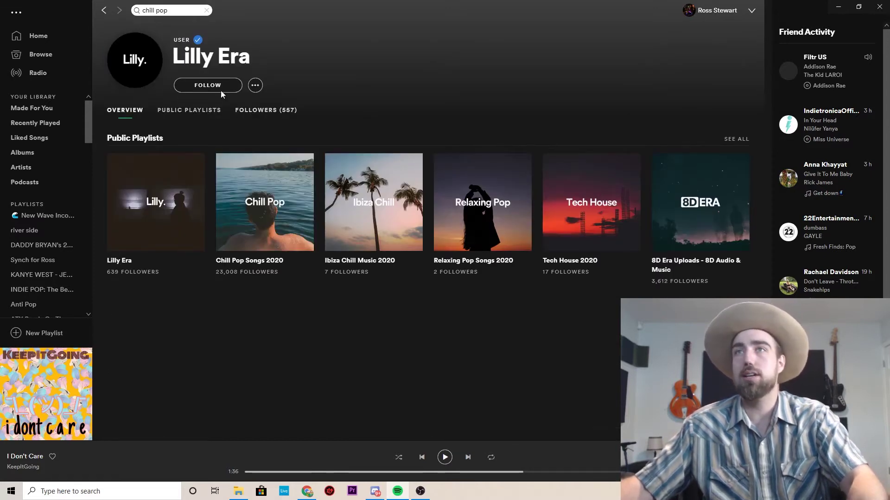
pyautogui.click(196, 114)
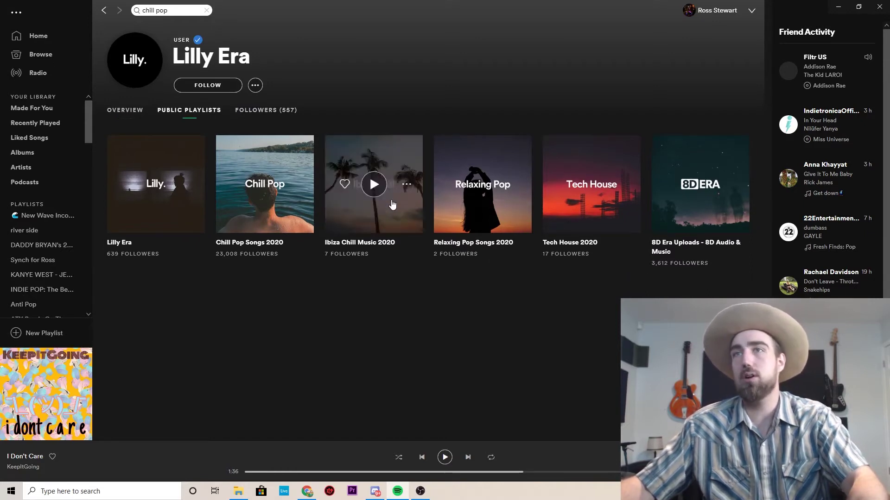
pyautogui.click(276, 112)
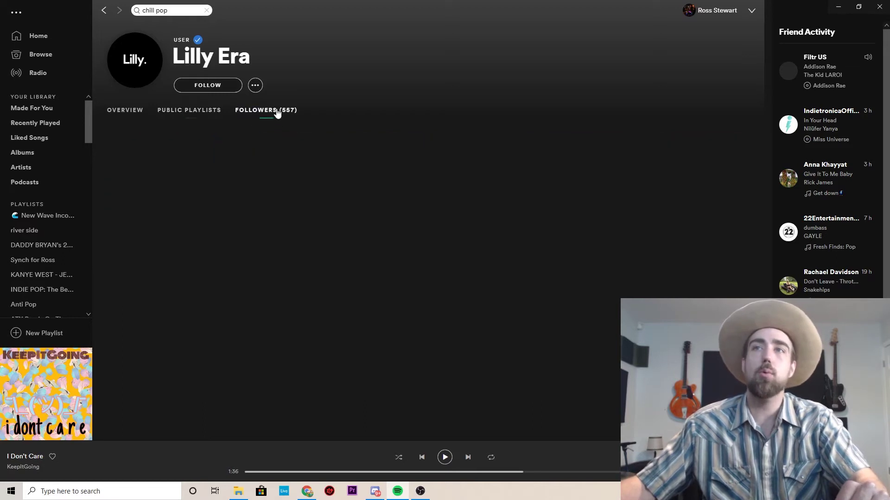
pyautogui.click(126, 111)
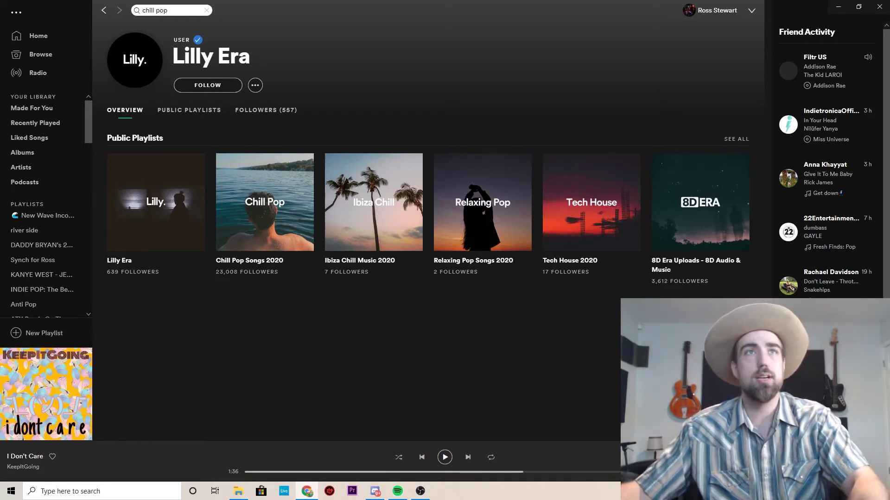
# Search Google in Chrome for 'lilly era'.
pyautogui.click(306, 491)
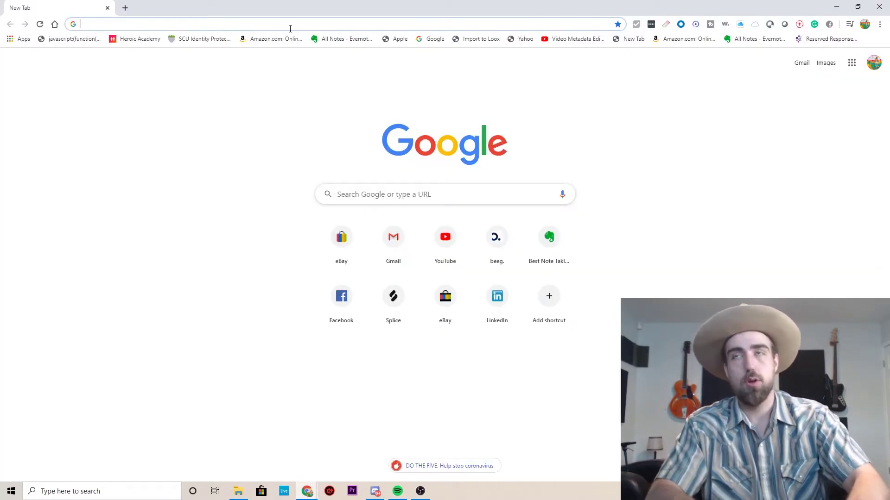
pyautogui.write('lilly era')
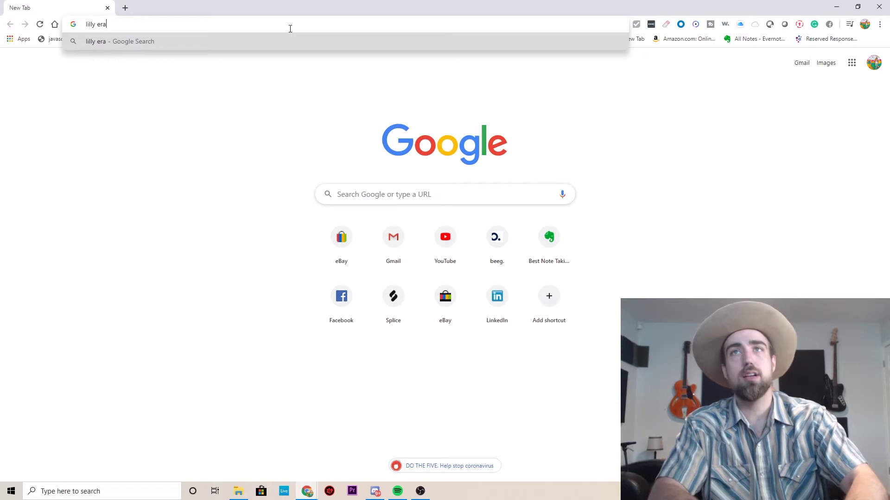
pyautogui.press('Return')
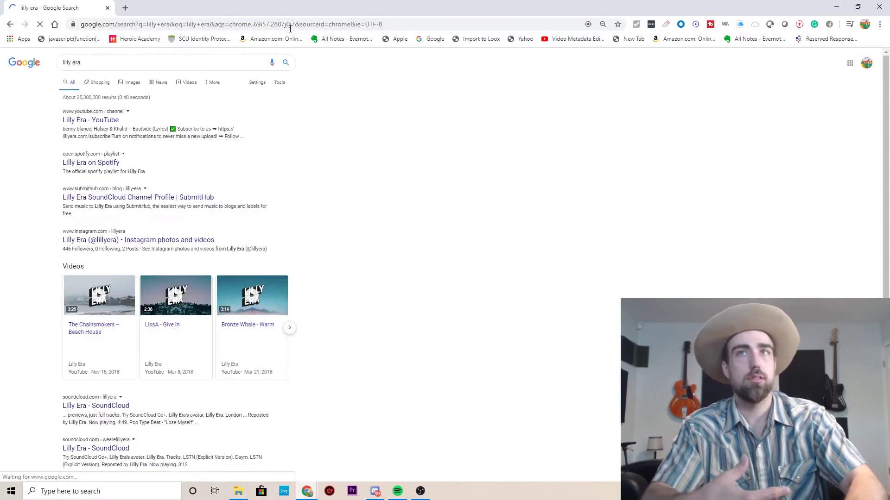
# Open the curator's YouTube, Spotify and SubmitHub results in new tabs.
pyautogui.rightClick(98, 120)
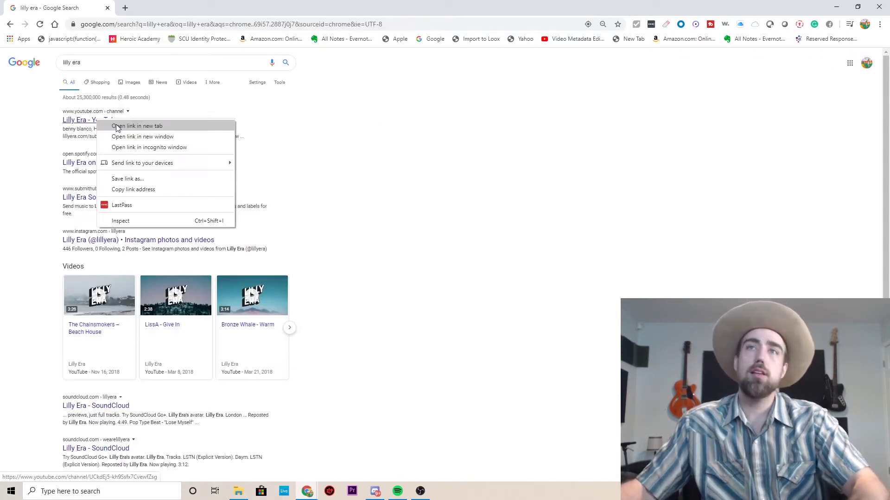
pyautogui.click(111, 128)
pyautogui.rightClick(100, 161)
pyautogui.click(123, 169)
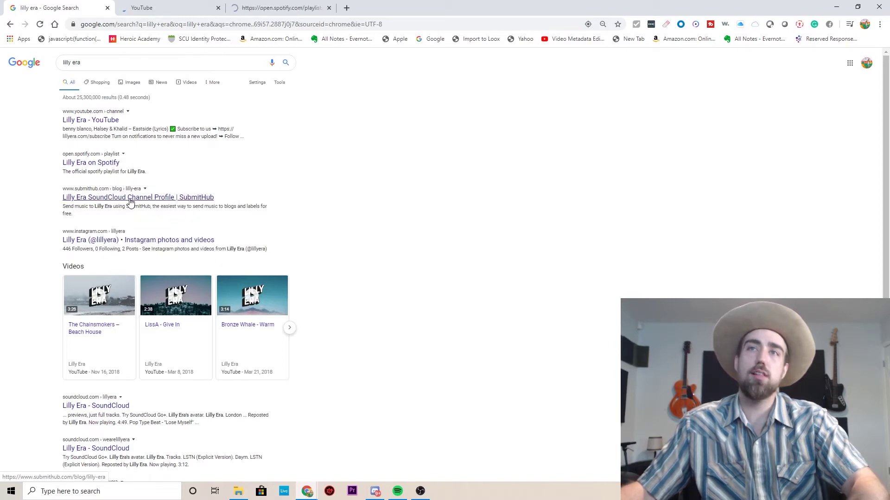
pyautogui.rightClick(130, 198)
pyautogui.click(157, 204)
# Open the Instagram and Twitter results in new tabs, then view the YouTube channel.
pyautogui.scroll(-1, 139, 200)
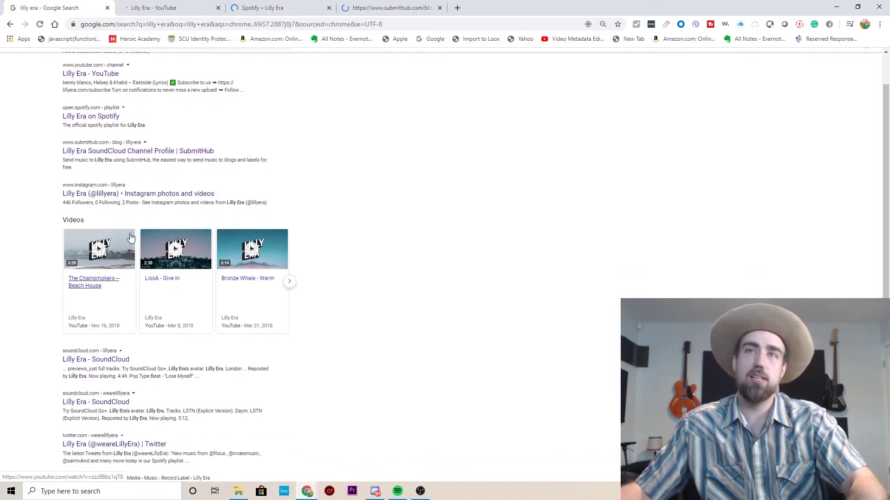
pyautogui.rightClick(121, 195)
pyautogui.click(142, 202)
pyautogui.scroll(-1, 90, 252)
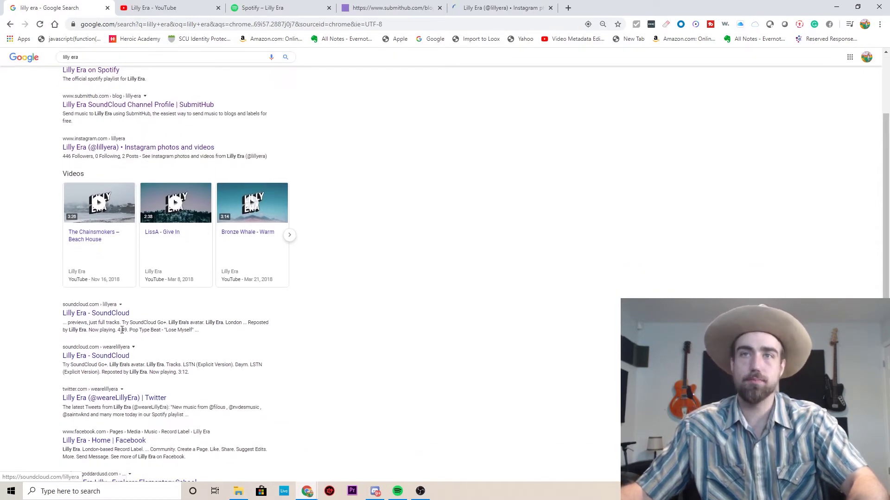
pyautogui.scroll(-1, 110, 318)
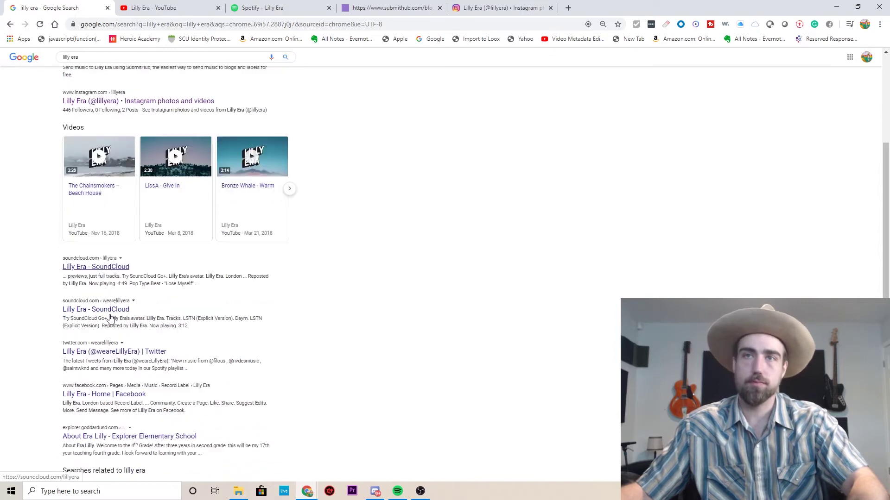
pyautogui.rightClick(129, 353)
pyautogui.click(148, 360)
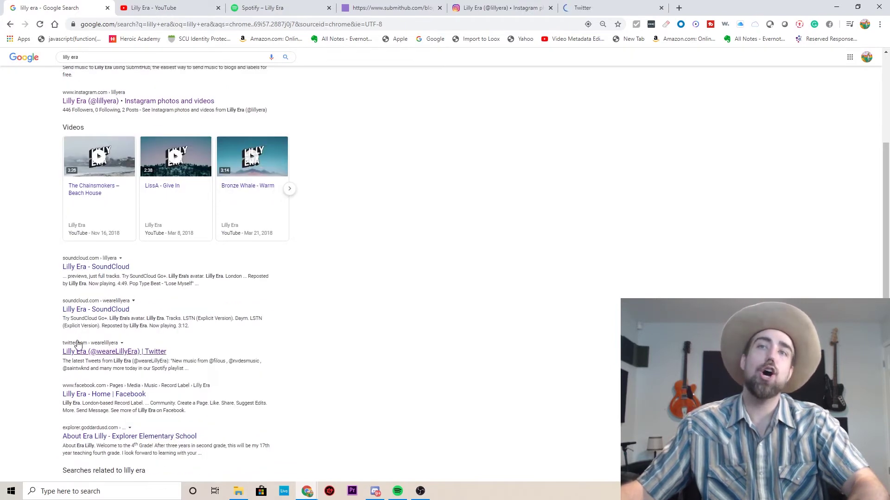
pyautogui.click(173, 7)
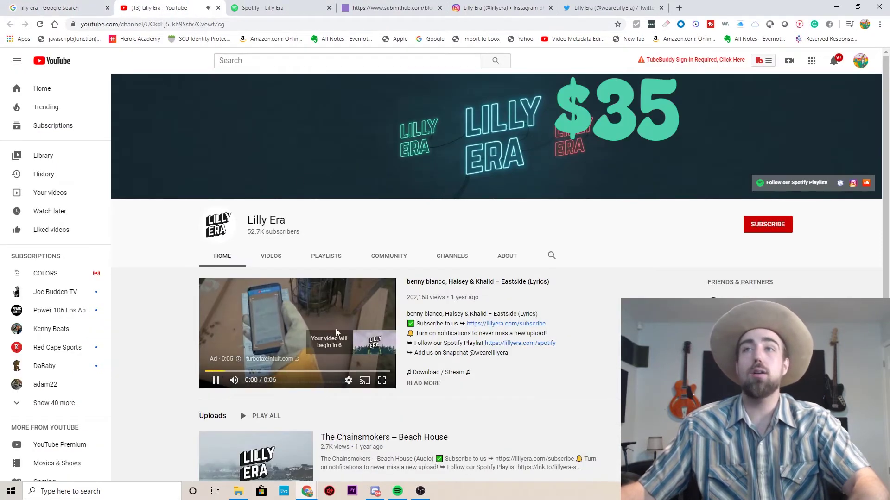
# Pause the ad, sort Lilly Era's videos by Most popular, then return to the Spotify playlist tab.
pyautogui.click(336, 332)
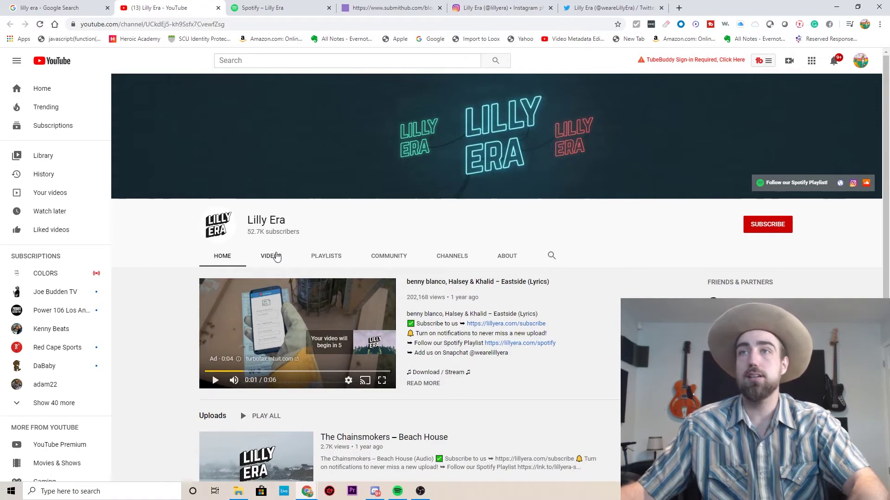
pyautogui.click(277, 257)
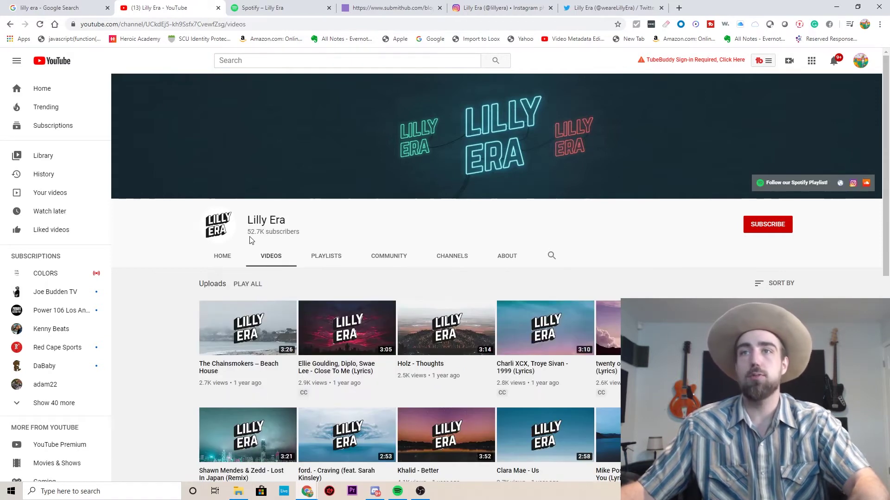
pyautogui.scroll(-1, 252, 240)
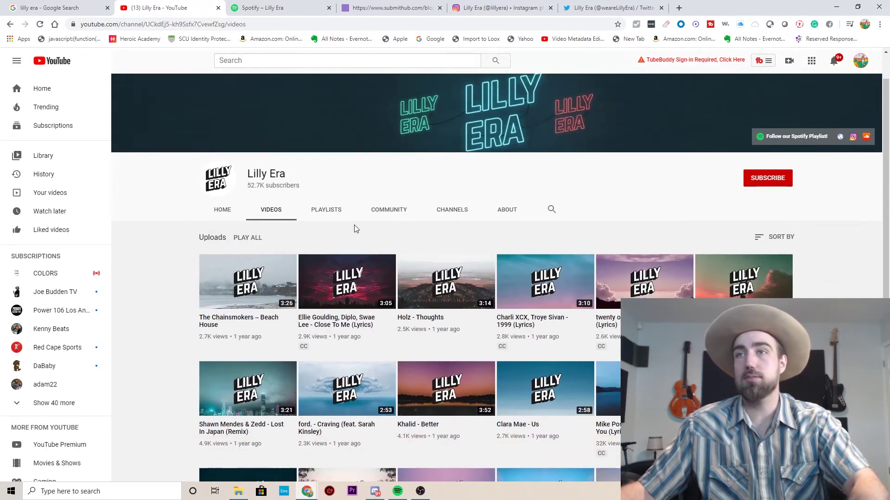
pyautogui.scroll(-6, 354, 224)
pyautogui.scroll(8, 368, 215)
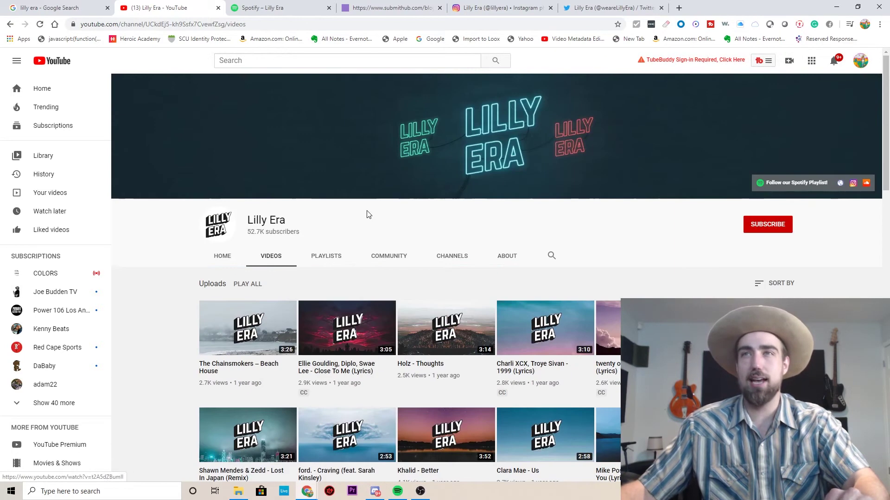
pyautogui.click(779, 283)
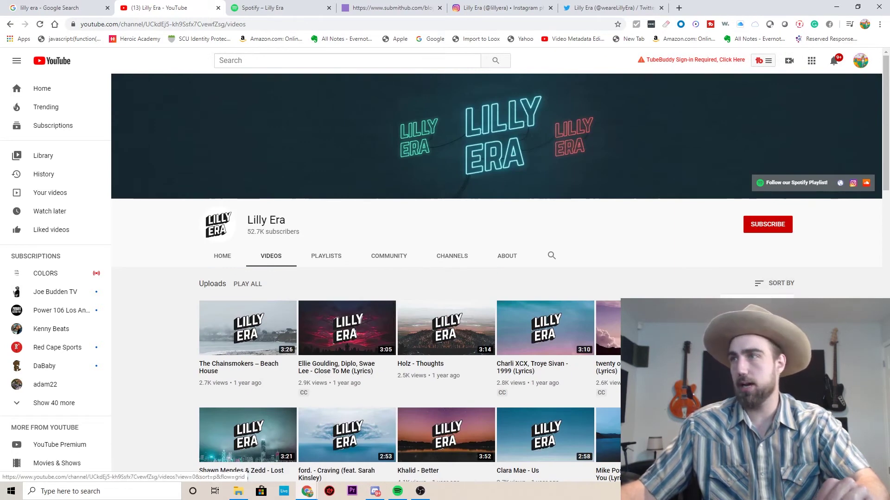
pyautogui.click(769, 308)
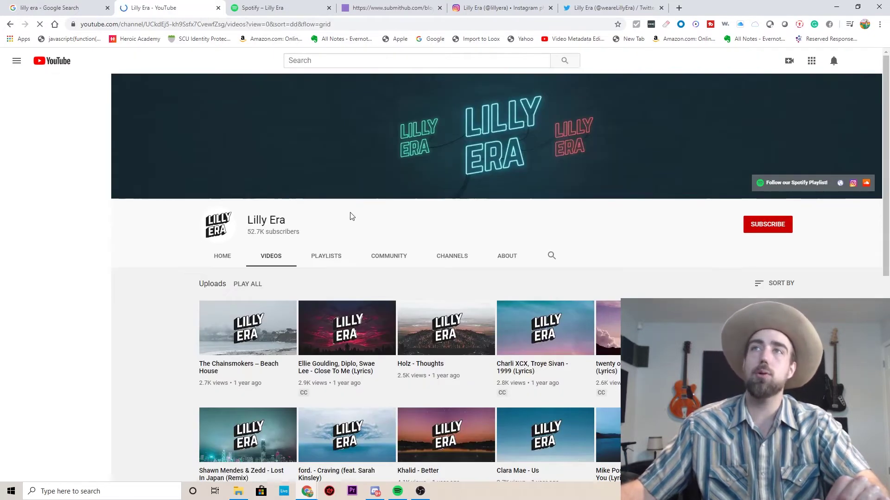
pyautogui.click(263, 4)
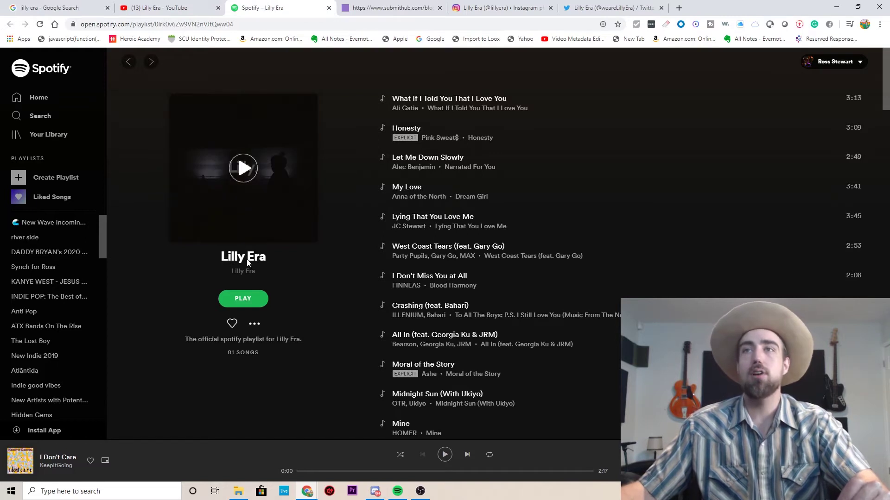
# Review the Lilly Era SubmitHub page, then switch to the lillyera Instagram profile.
pyautogui.click(366, 4)
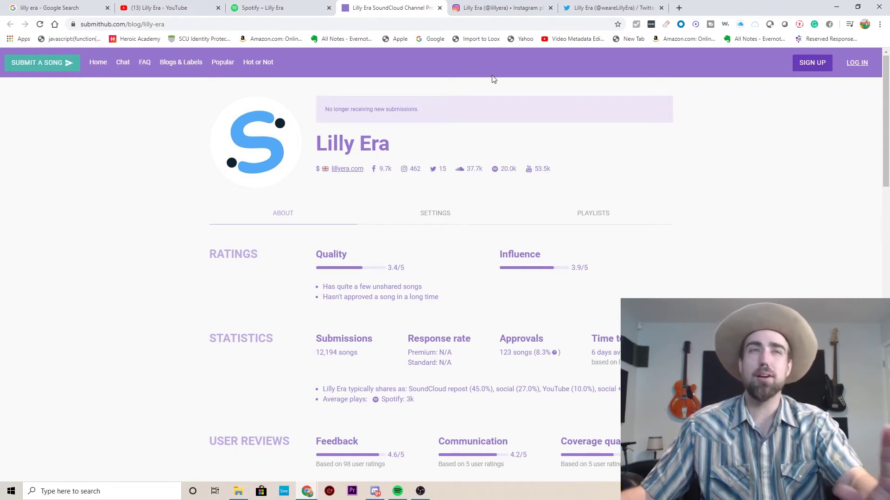
pyautogui.click(529, 7)
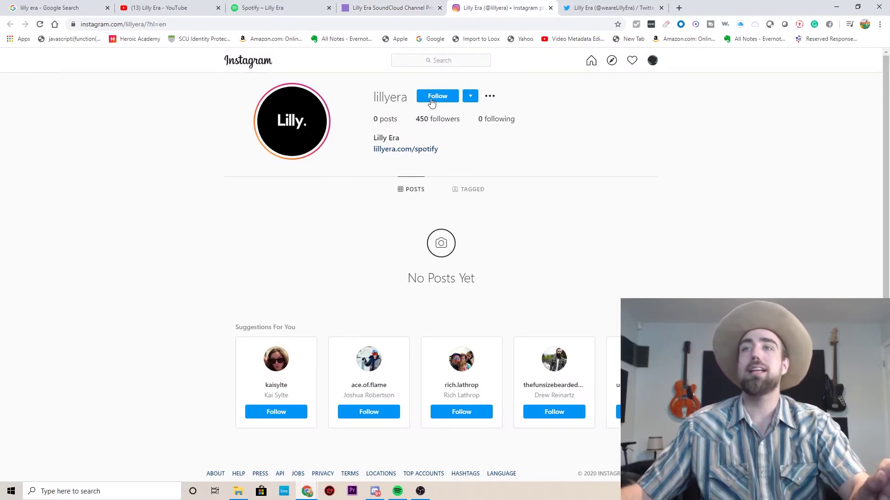
# Glance over the lillyera Instagram profile, then switch to the Lilly Era Twitter profile.
pyautogui.scroll(-1, 409, 193)
pyautogui.scroll(1, 409, 185)
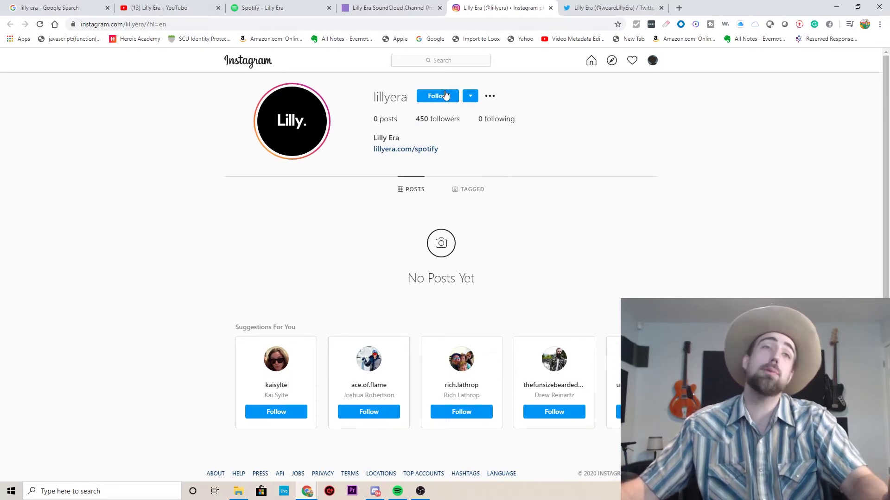
pyautogui.click(597, 8)
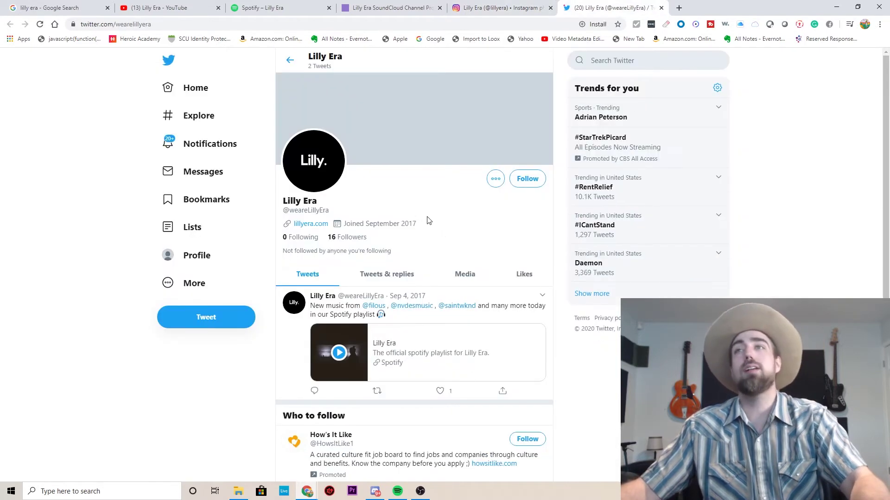
# Follow the Twitter profile's lillyera.com link through to Lilly Era's Spotify user page.
pyautogui.scroll(-2, 356, 247)
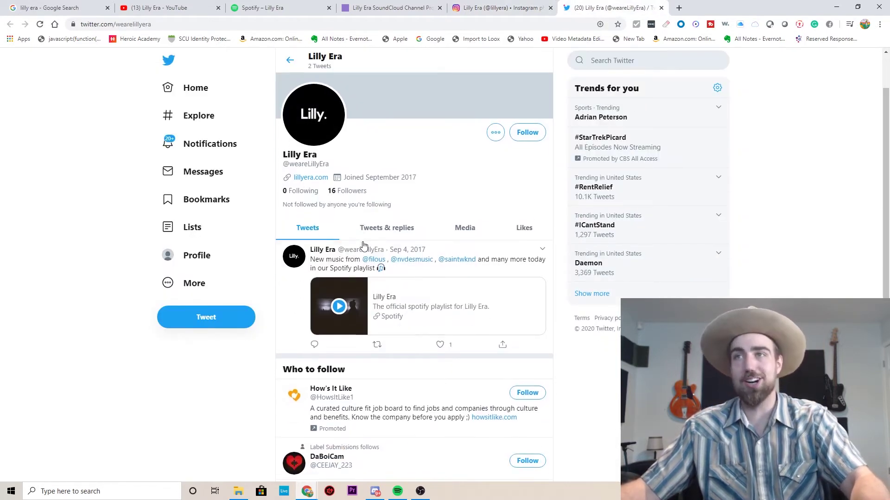
pyautogui.scroll(-2, 456, 252)
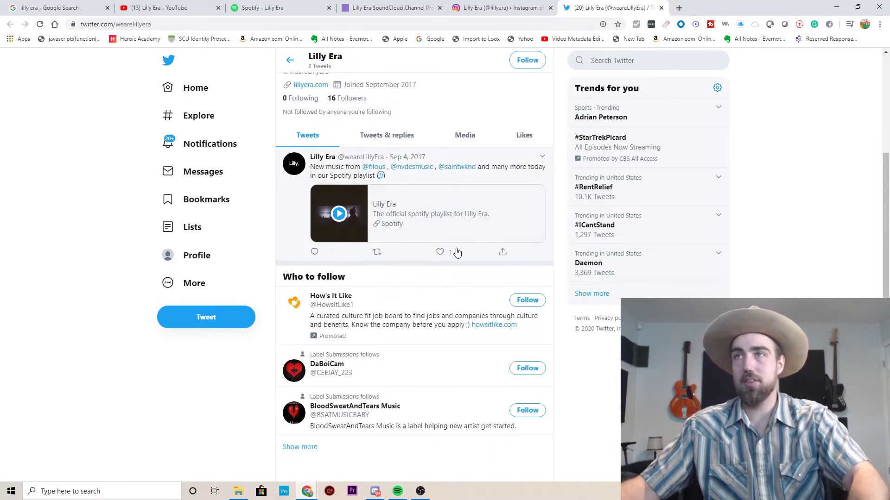
pyautogui.scroll(3, 455, 253)
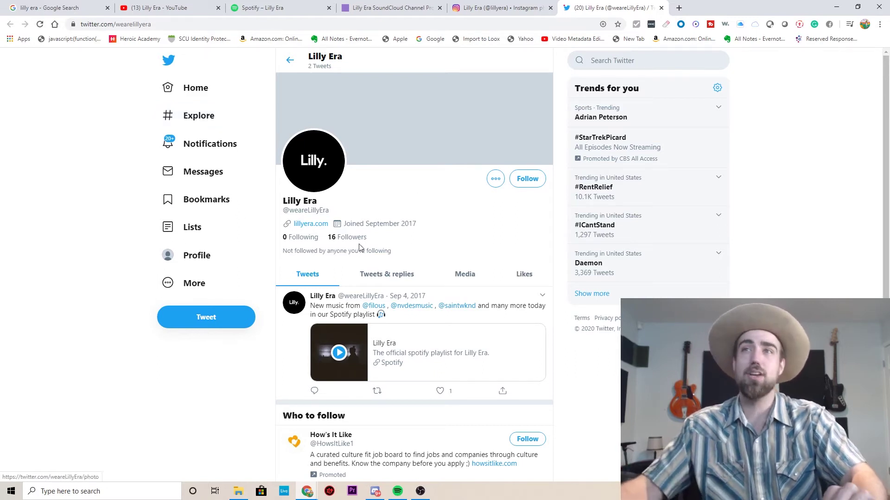
pyautogui.click(310, 224)
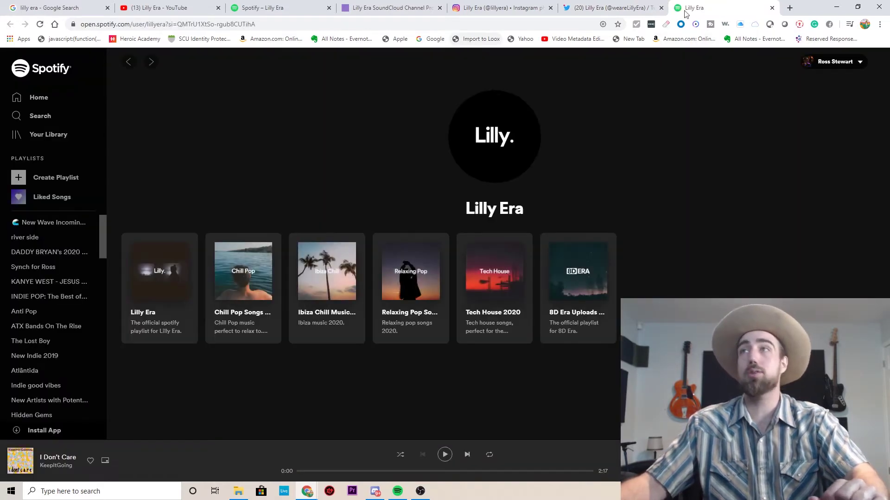
pyautogui.click(593, 6)
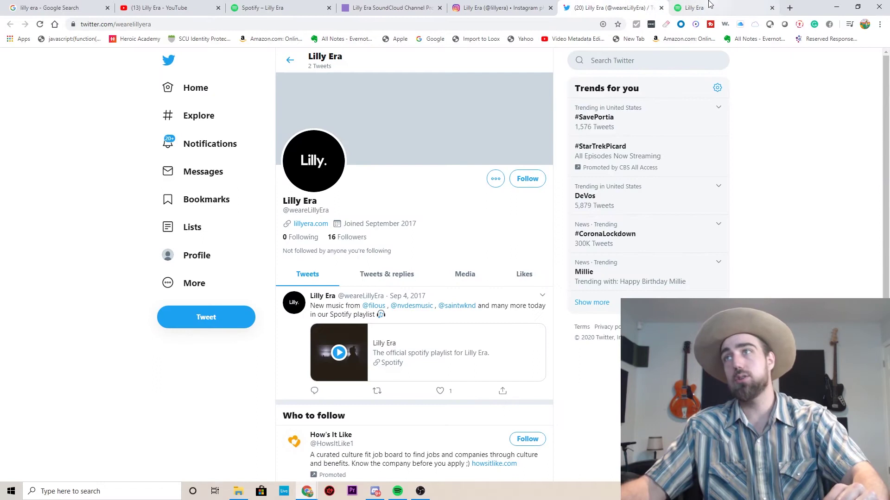
pyautogui.click(695, 8)
pyautogui.click(243, 24)
# On Facebook, search 'lilly era' and open the Lilly Era page's About contact details.
pyautogui.write('facebook.com')
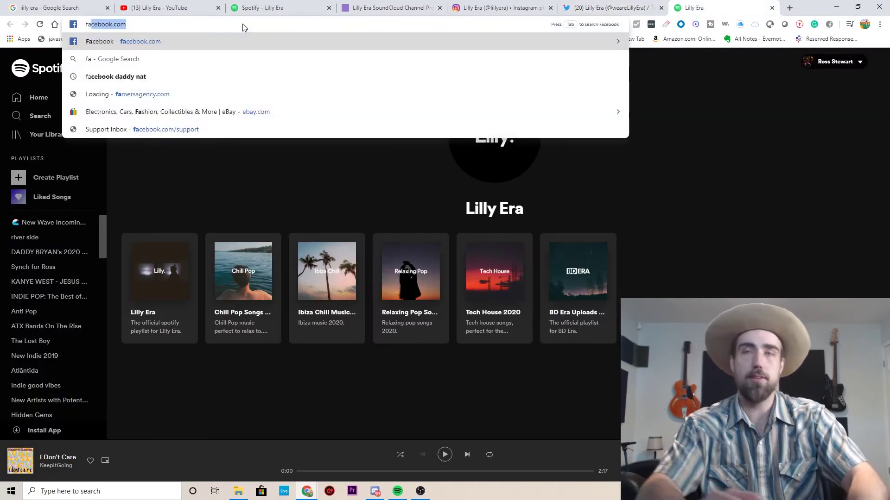
pyautogui.press('Return')
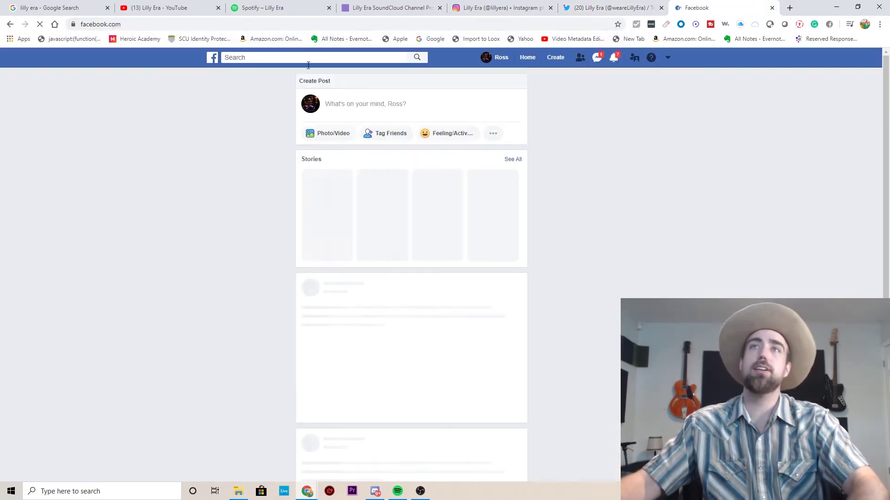
pyautogui.click(352, 57)
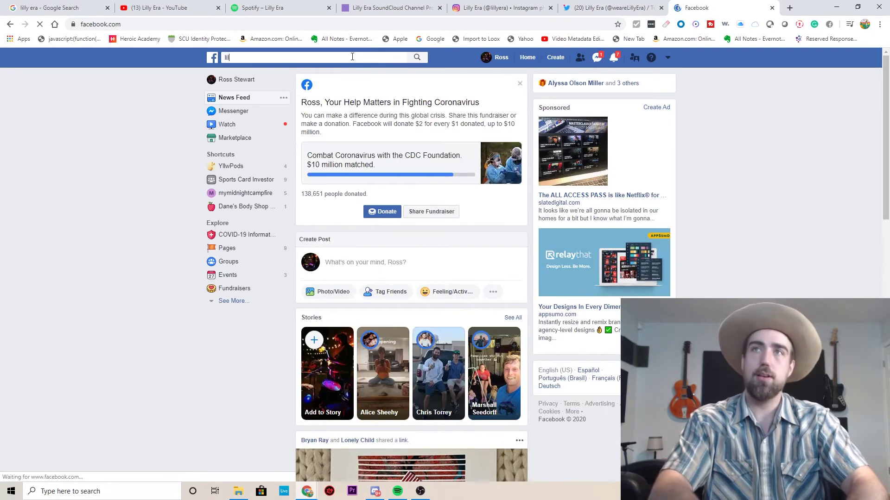
pyautogui.write('lilly era')
pyautogui.press('Return')
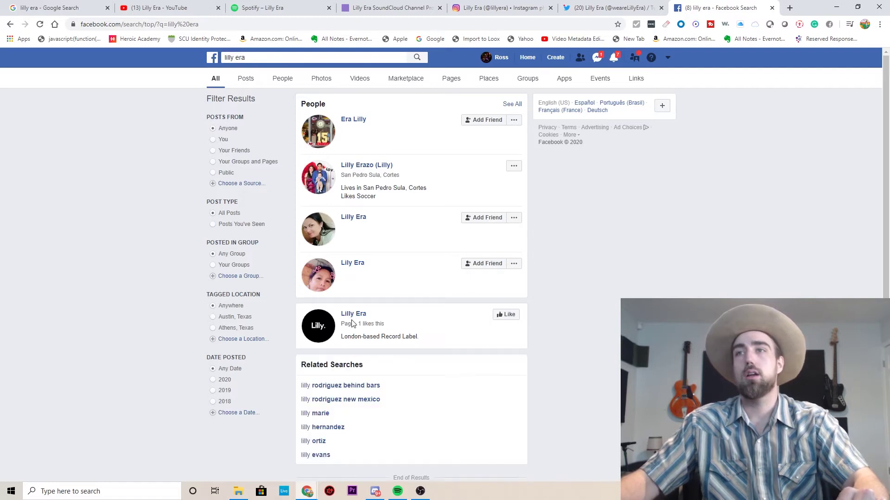
pyautogui.click(353, 314)
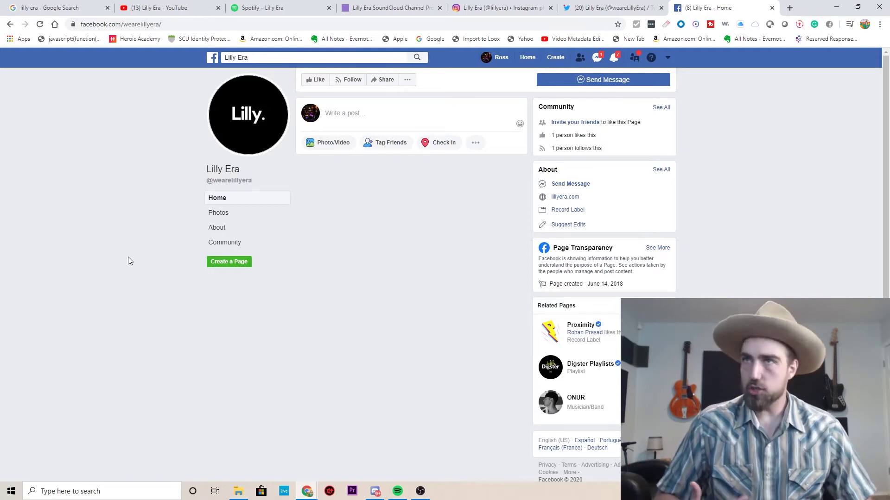
pyautogui.click(231, 234)
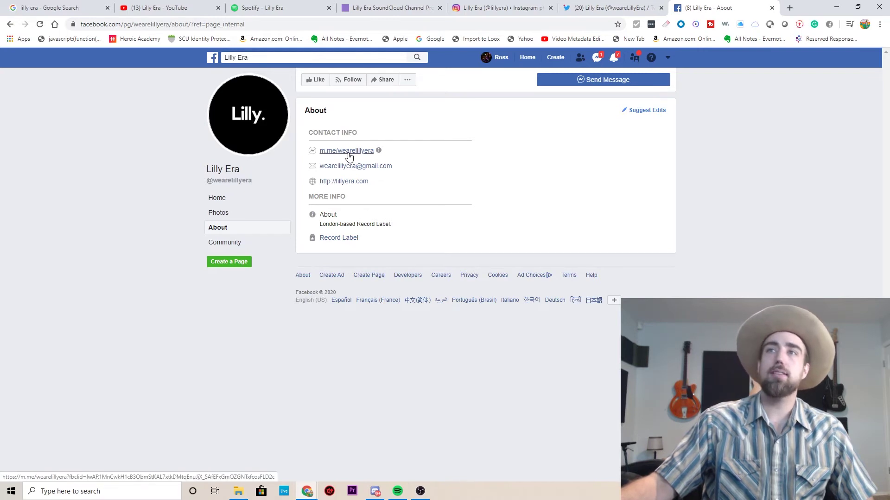
# Copy the page's email address and enter 'google sheets' in a new tab.
pyautogui.rightClick(355, 167)
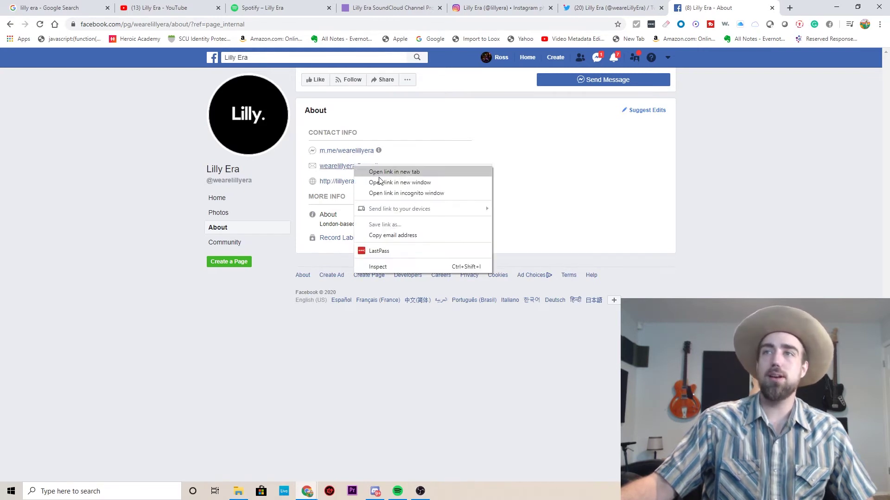
pyautogui.click(400, 235)
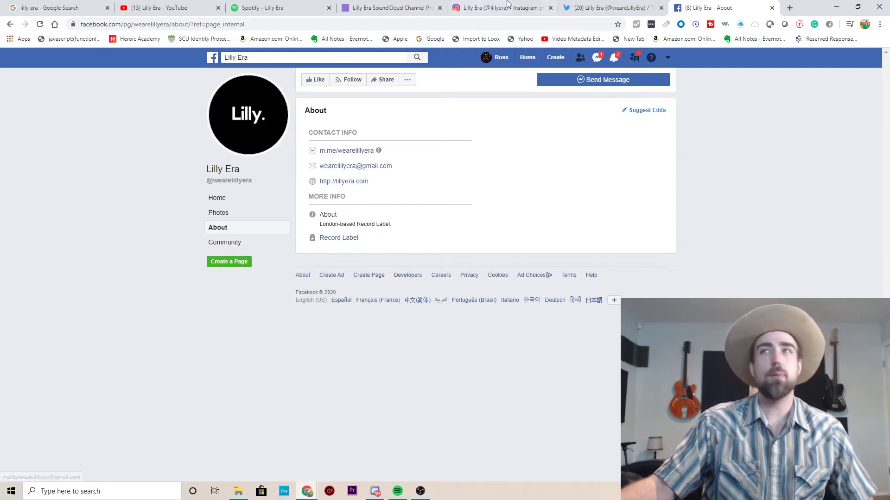
pyautogui.click(789, 9)
pyautogui.write('google')
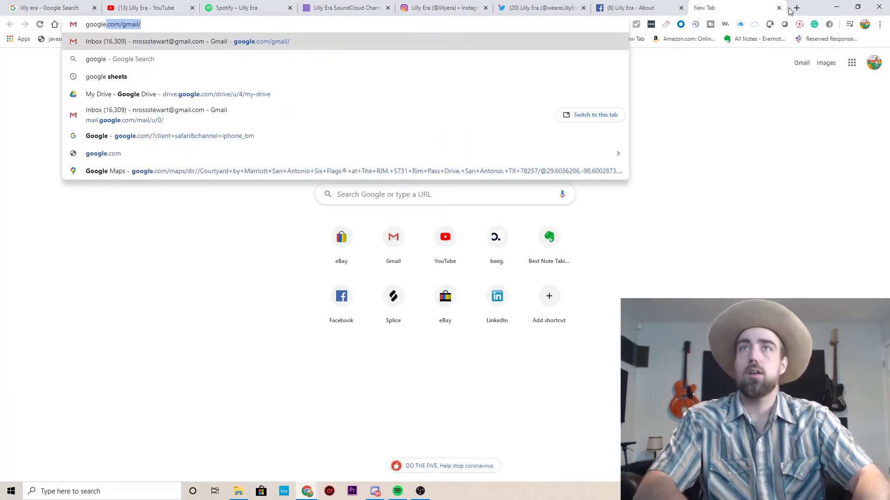
pyautogui.write(' sheets')
# Search Google for 'google sheets' and open the Google Sheets result.
pyautogui.press('Down')
pyautogui.press('Down')
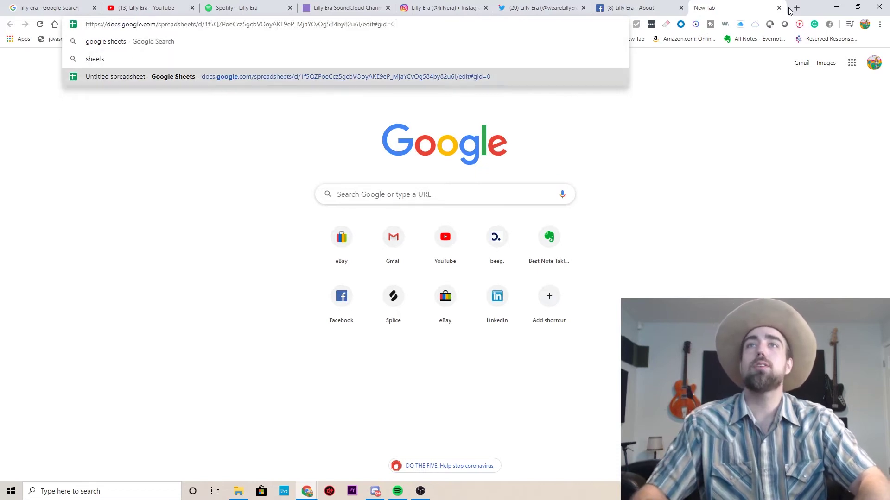
pyautogui.press('Up')
pyautogui.press('Up')
pyautogui.press('Return')
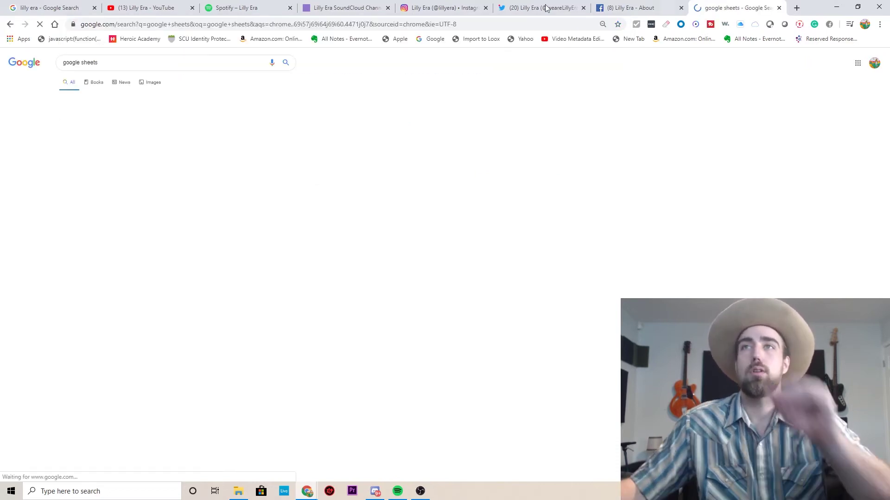
pyautogui.click(152, 122)
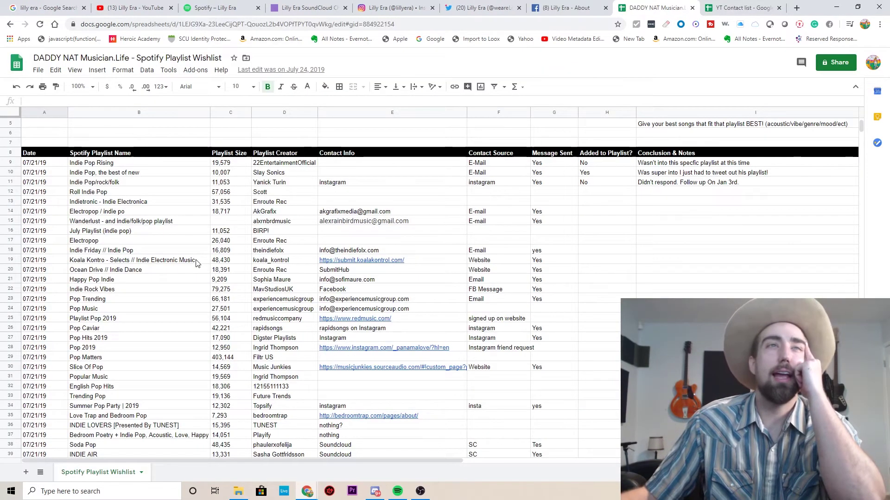
# Scroll the Spotify Playlist Wishlist down to row 43 and select empty cell E43.
pyautogui.scroll(2, 197, 263)
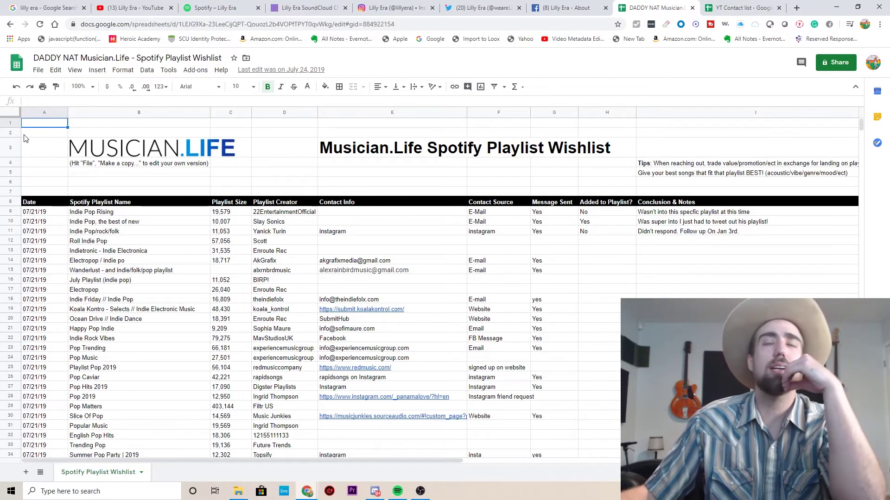
pyautogui.click(109, 147)
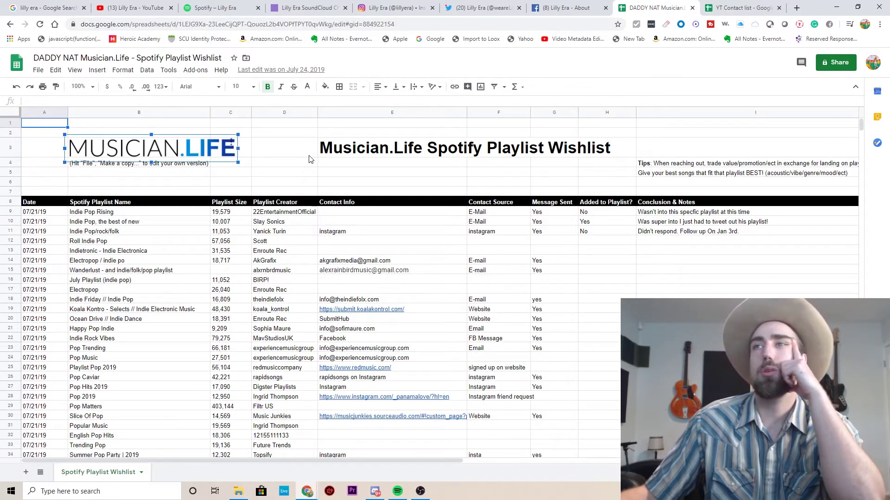
pyautogui.scroll(-5, 310, 159)
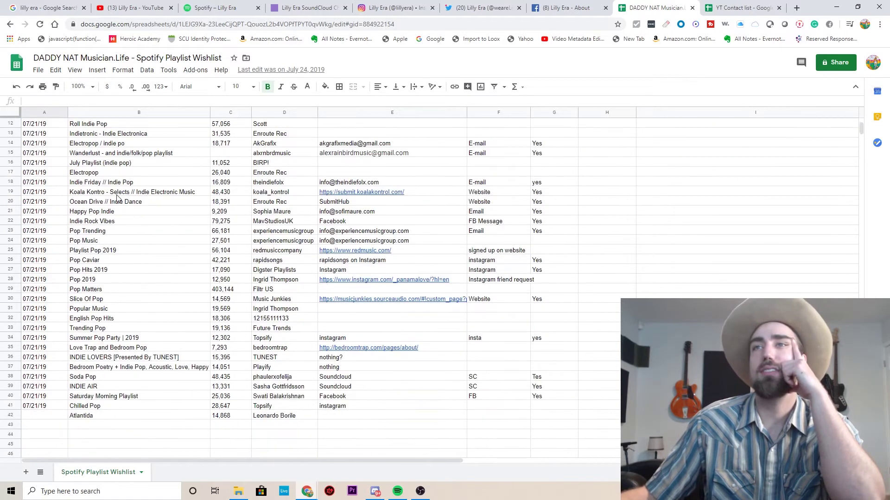
pyautogui.scroll(5, 117, 199)
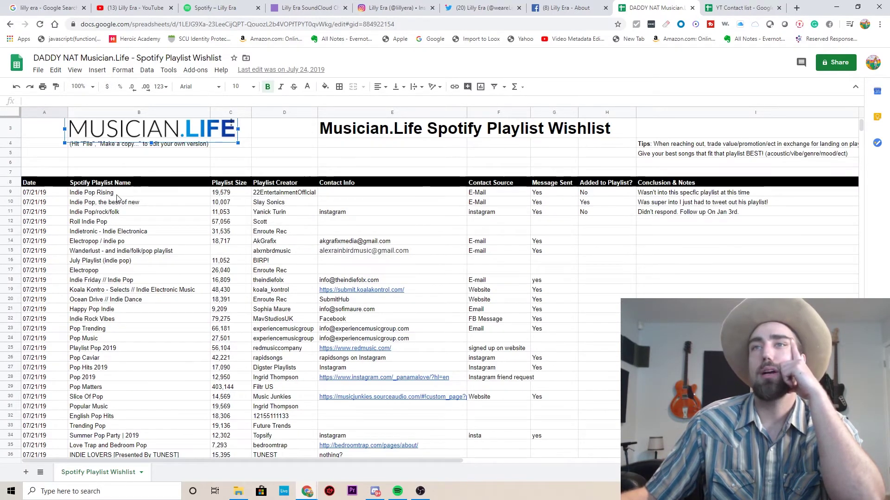
pyautogui.scroll(-2, 118, 199)
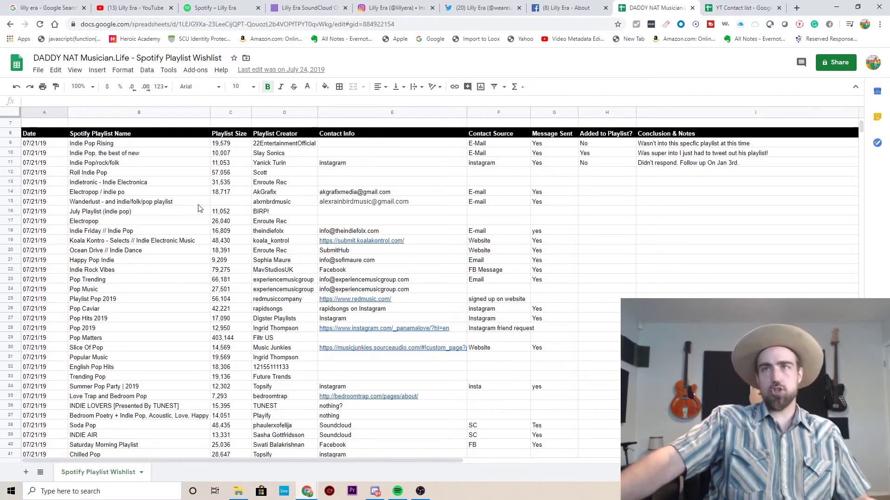
pyautogui.scroll(-5, 199, 208)
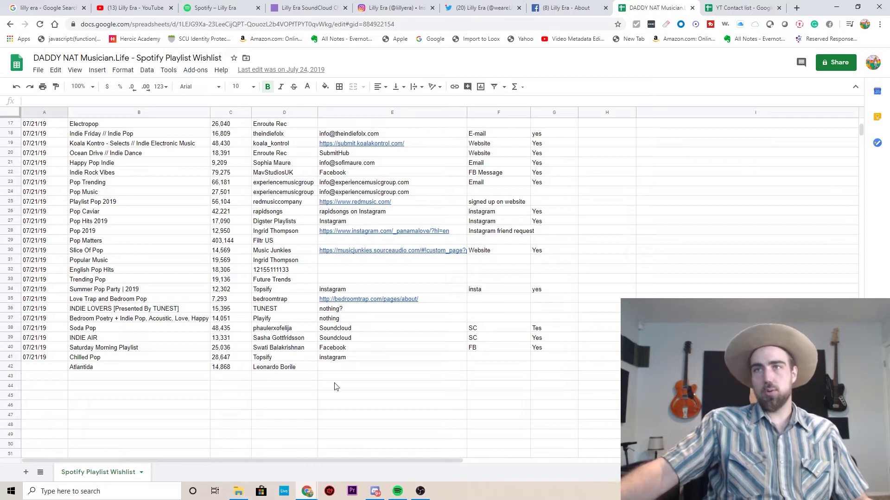
pyautogui.scroll(6, 340, 385)
pyautogui.scroll(-5, 332, 380)
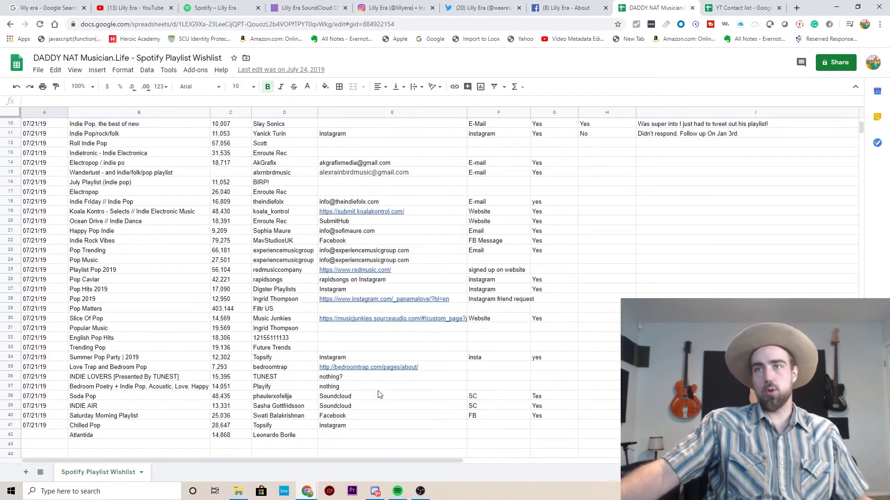
pyautogui.click(337, 397)
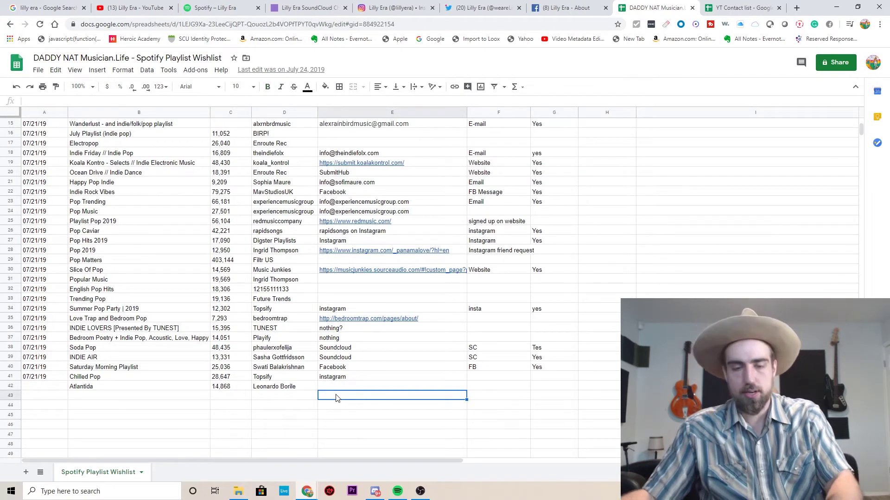
# Paste the curator's contact e-mail into E43 and enter Lilly Era as the playlist name in B43.
pyautogui.hotkey('ctrl', 'v')
pyautogui.click(94, 397)
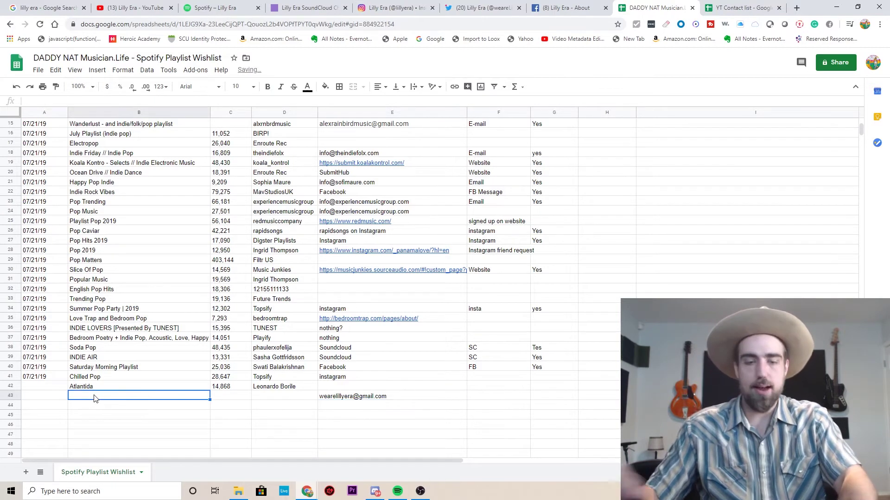
pyautogui.write('Lilly Era')
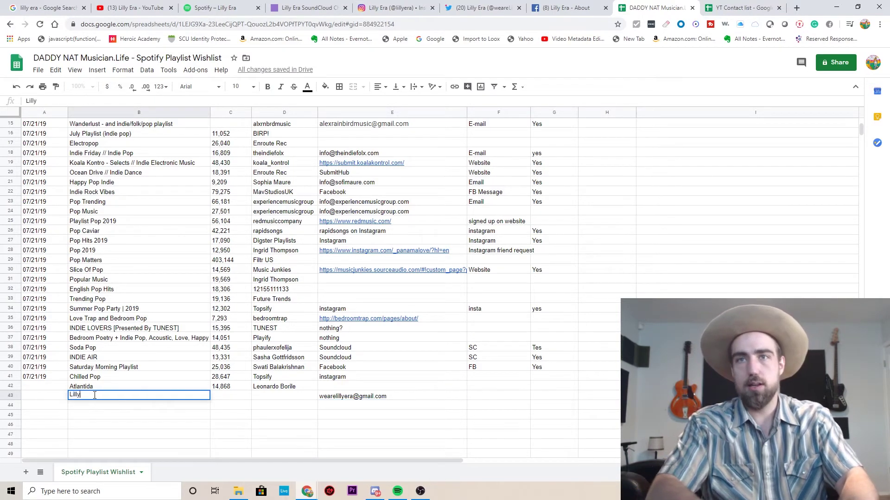
pyautogui.click(224, 397)
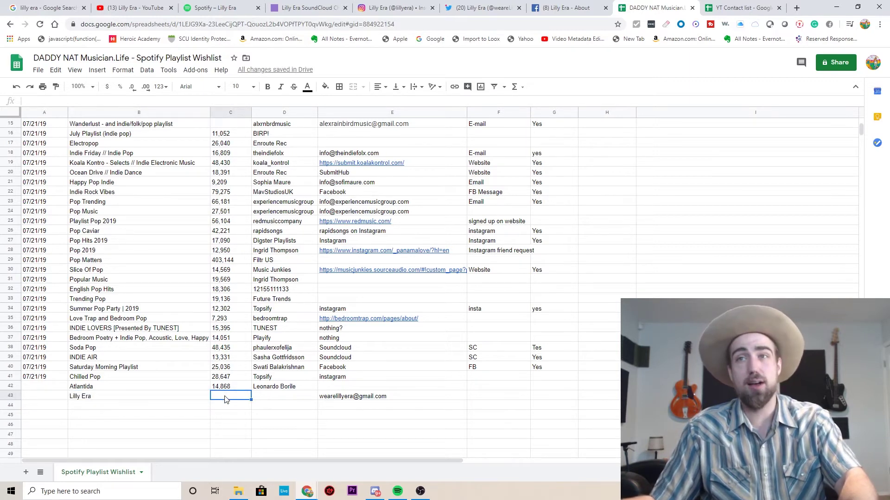
# Check the follower count in Spotify and enter 23,008 followers in C43.
pyautogui.click(398, 492)
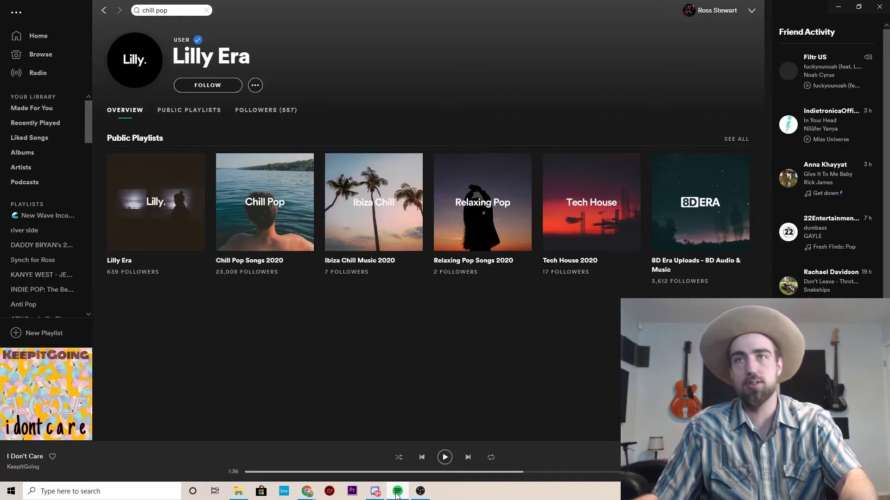
pyautogui.click(398, 491)
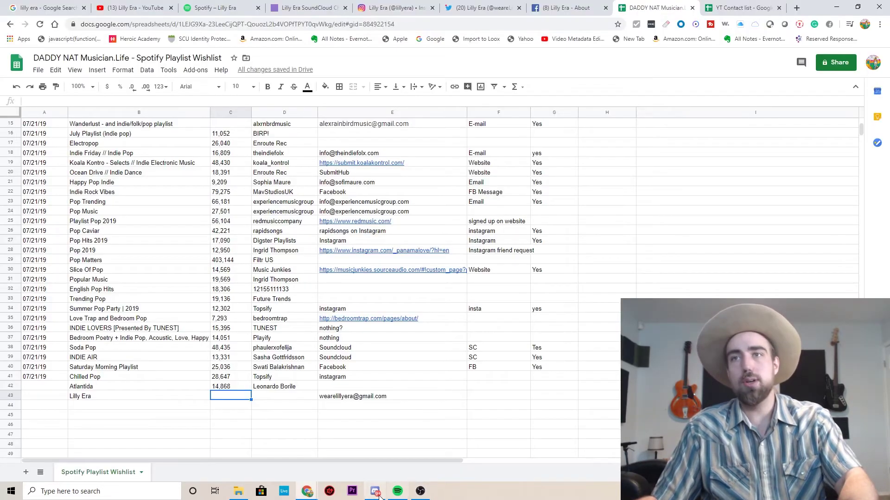
pyautogui.write('23,088')
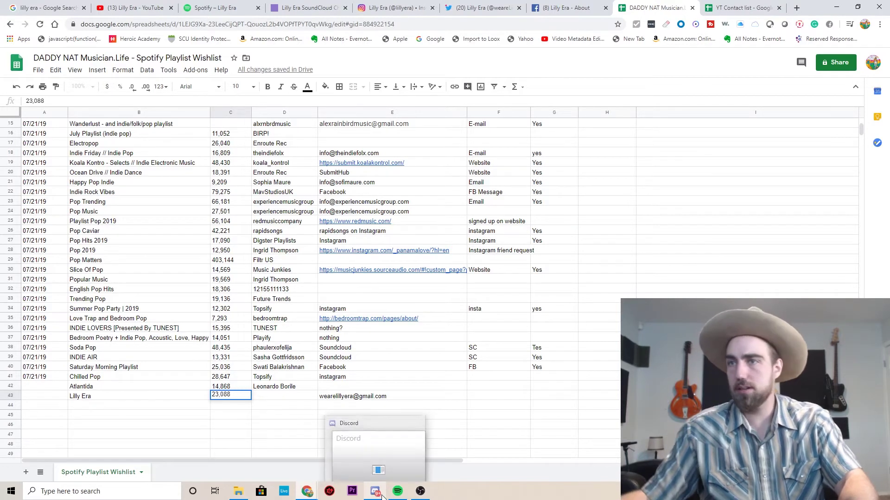
pyautogui.click(397, 494)
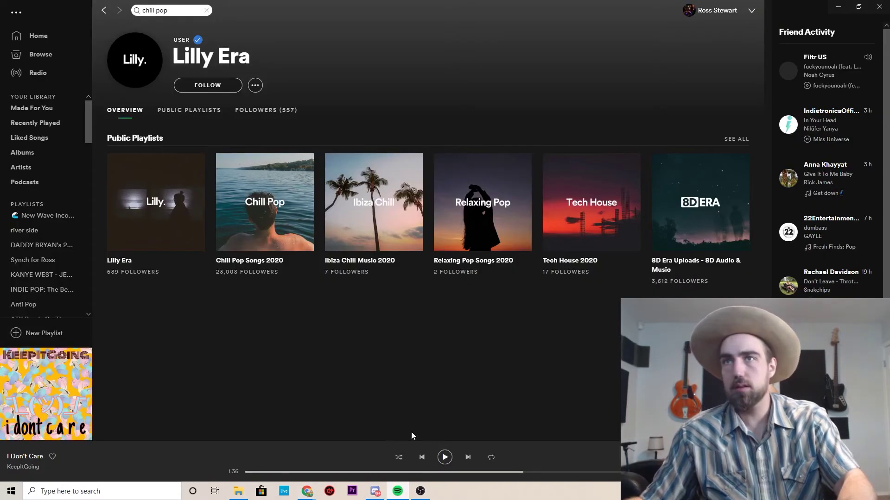
pyautogui.click(838, 6)
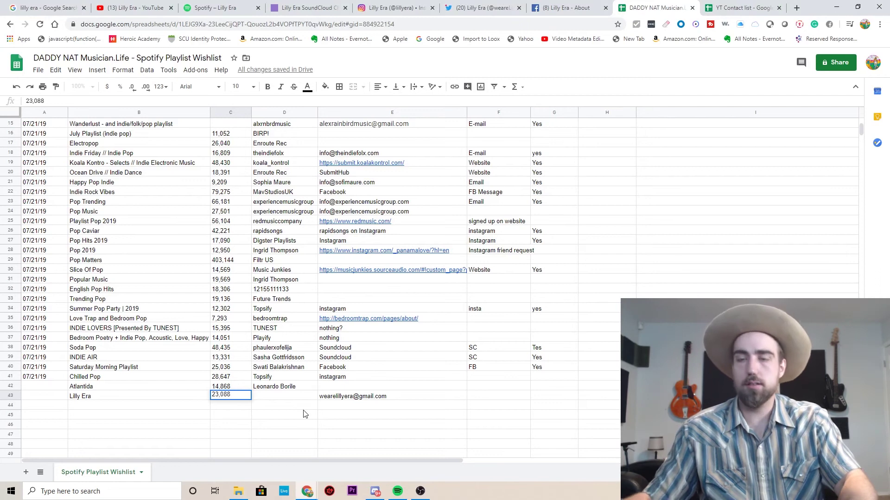
pyautogui.write('3,00')
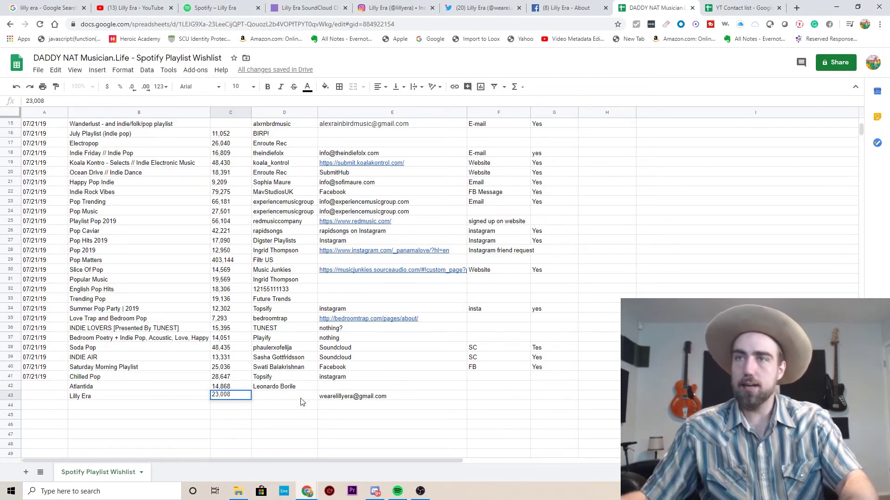
pyautogui.click(303, 398)
# Enter Lilly Era as the creator in D43, finish row 43, and go back to Spotify.
pyautogui.write('Lilly Era')
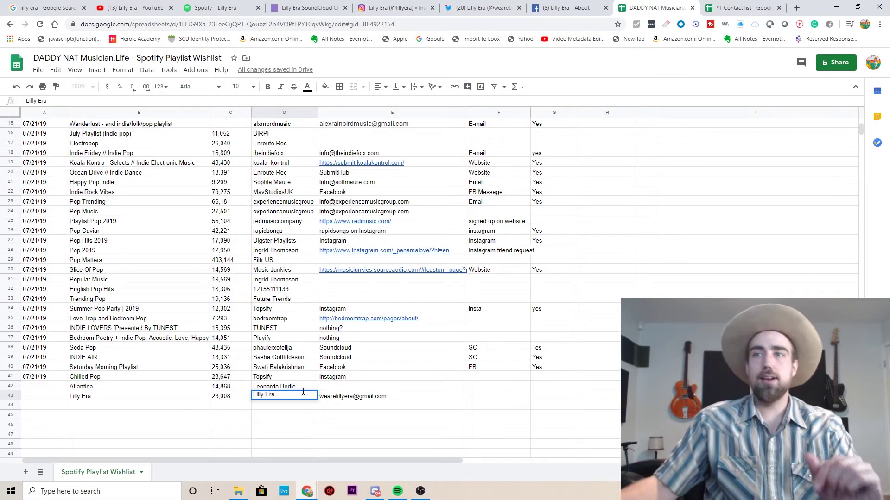
pyautogui.click(371, 399)
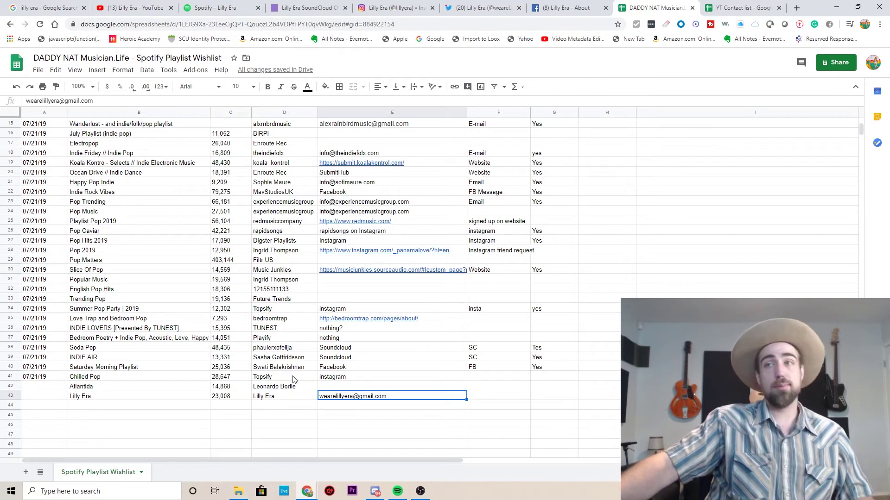
pyautogui.click(423, 407)
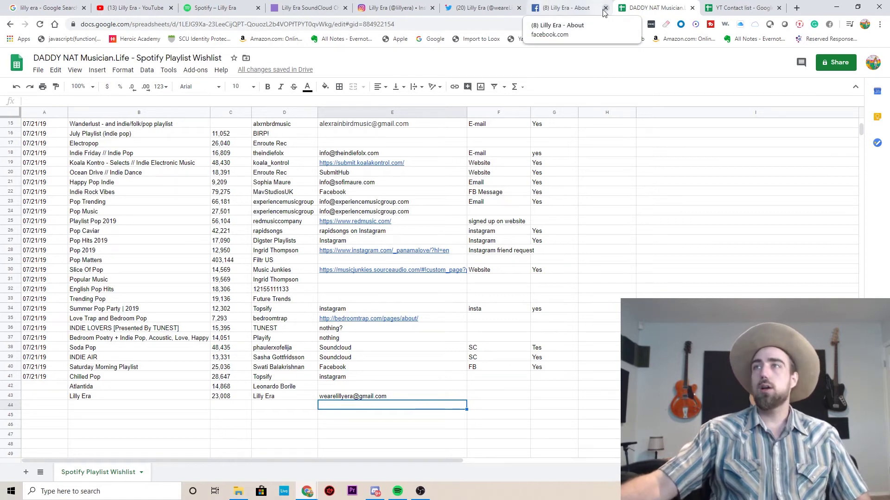
pyautogui.click(397, 492)
# Search Spotify for 'trap' and show all playlist results.
pyautogui.click(175, 8)
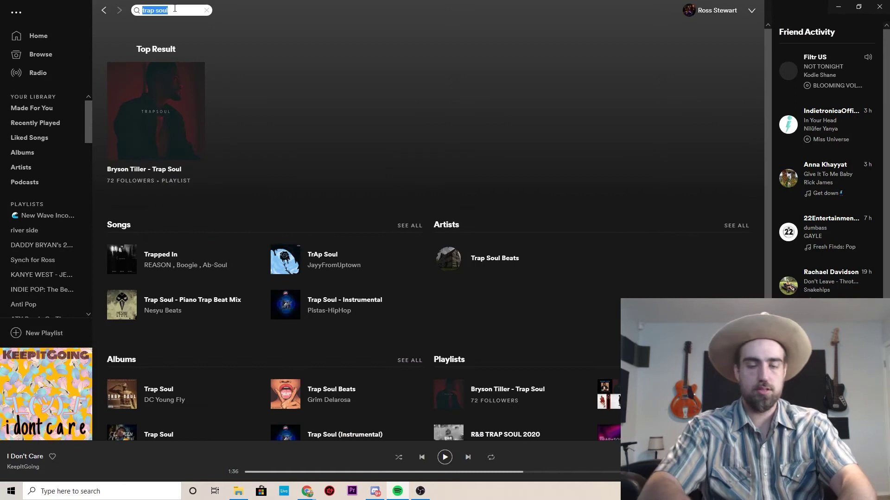
pyautogui.write('trap')
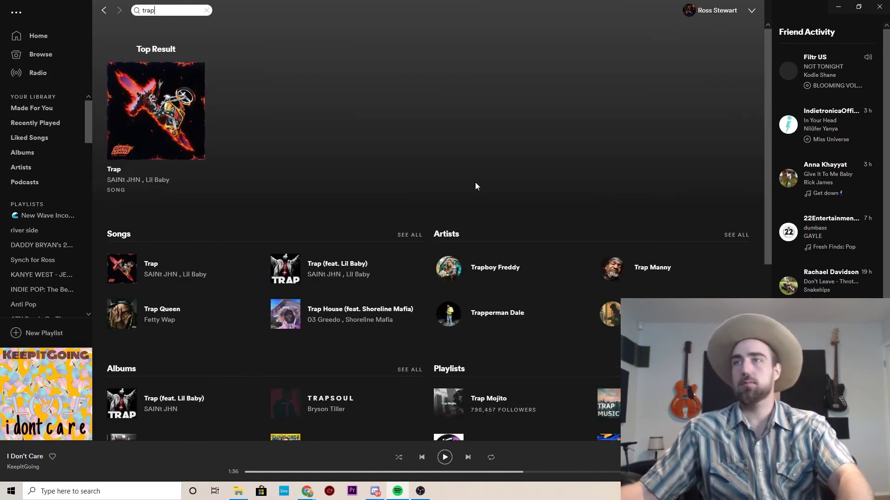
pyautogui.click(447, 371)
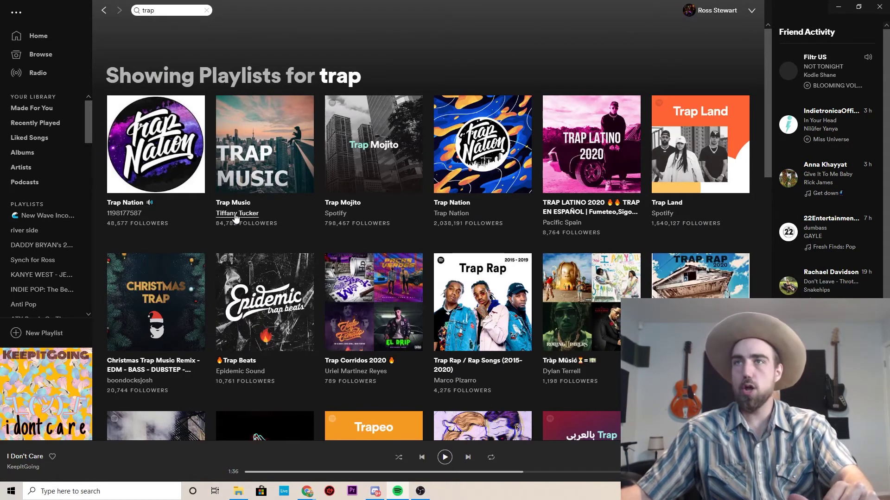
# Scroll through the trap playlist grid and open the Trap 2020 playlist.
pyautogui.scroll(-1, 277, 218)
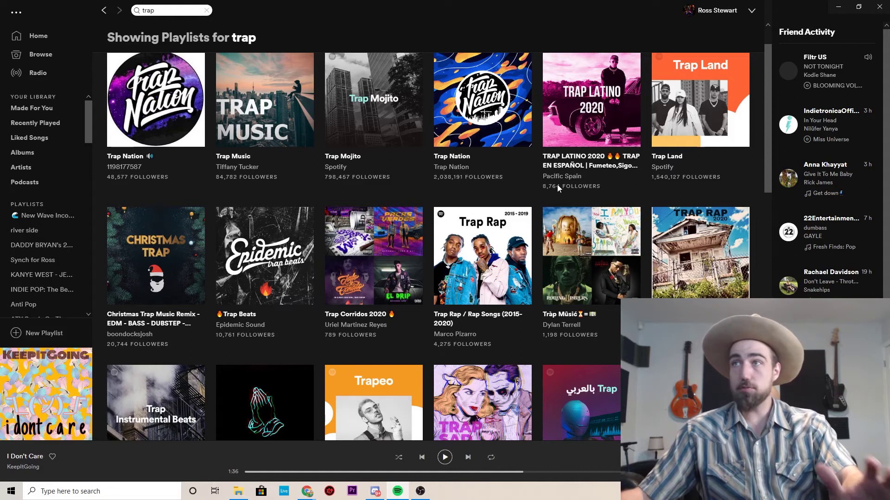
pyautogui.scroll(-1, 543, 186)
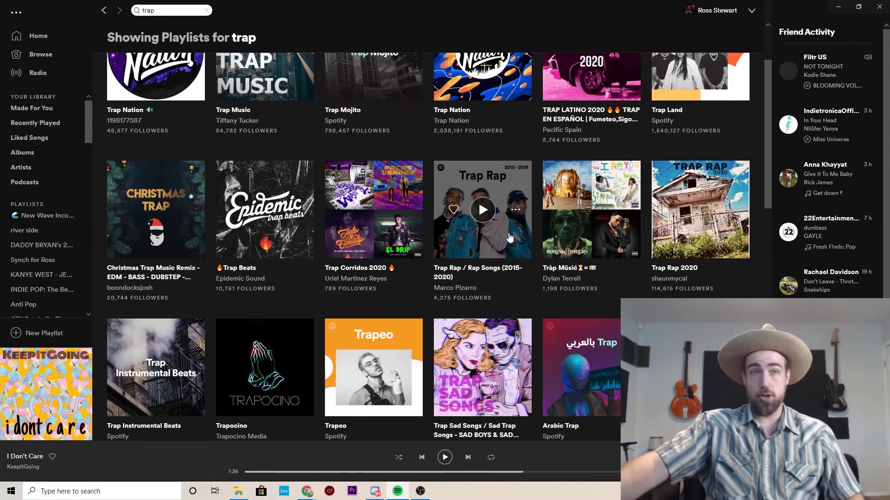
pyautogui.scroll(-2, 509, 237)
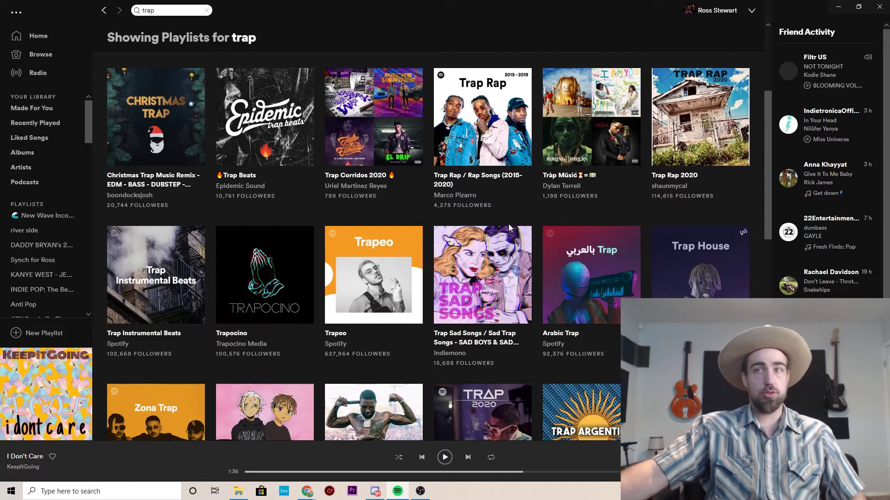
pyautogui.scroll(2, 257, 281)
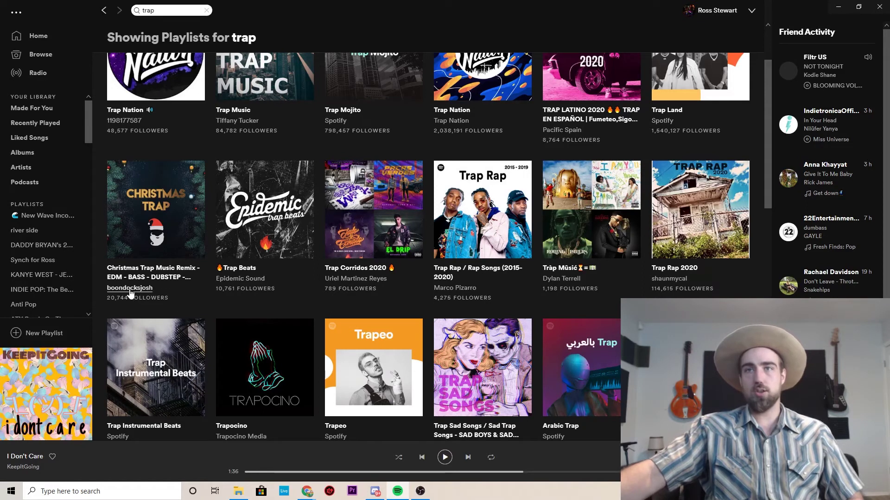
pyautogui.scroll(-2, 194, 318)
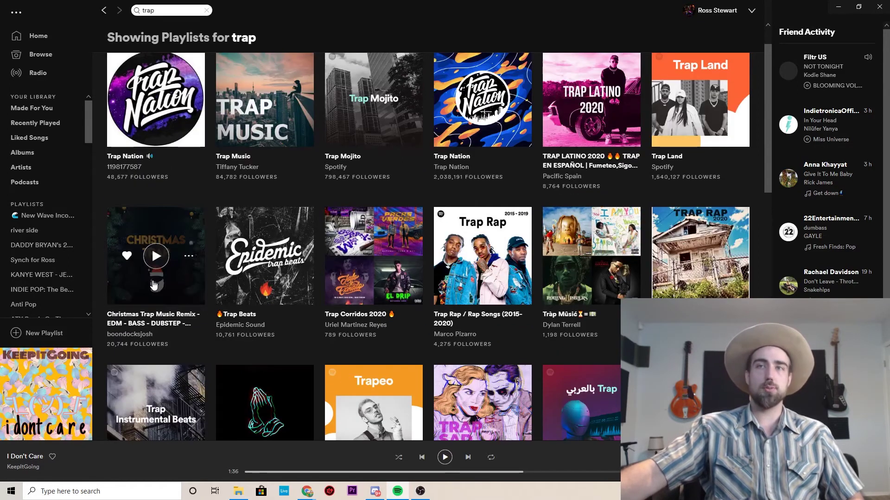
pyautogui.scroll(-1, 194, 318)
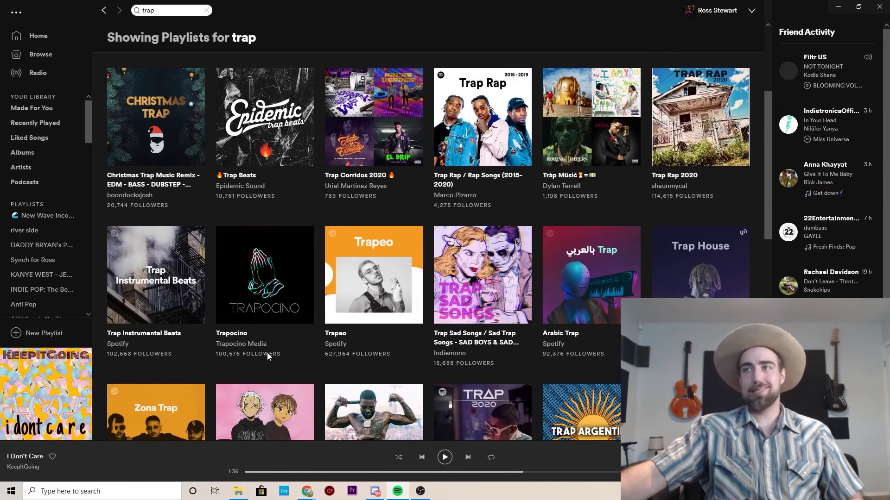
pyautogui.scroll(-2, 267, 352)
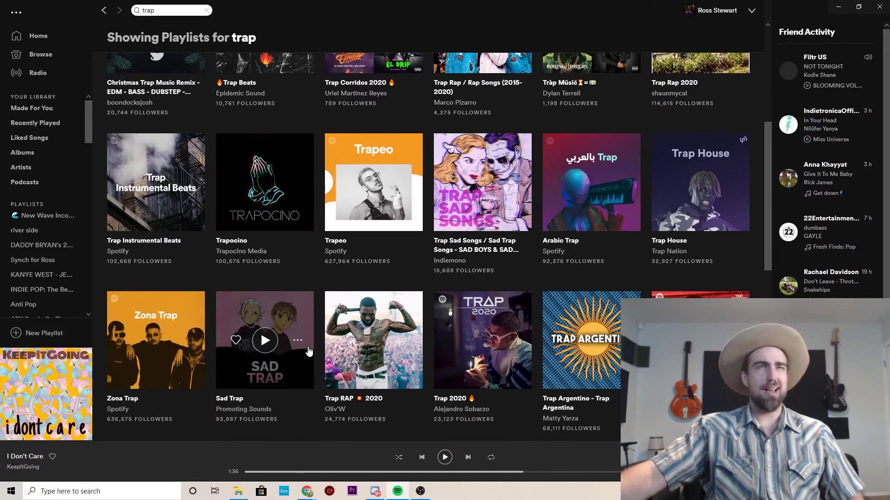
pyautogui.scroll(-1, 295, 340)
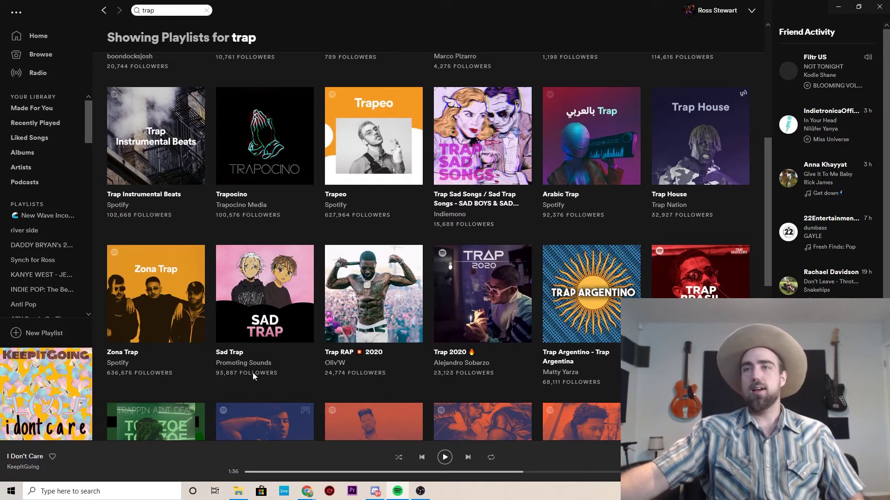
pyautogui.scroll(-1, 285, 382)
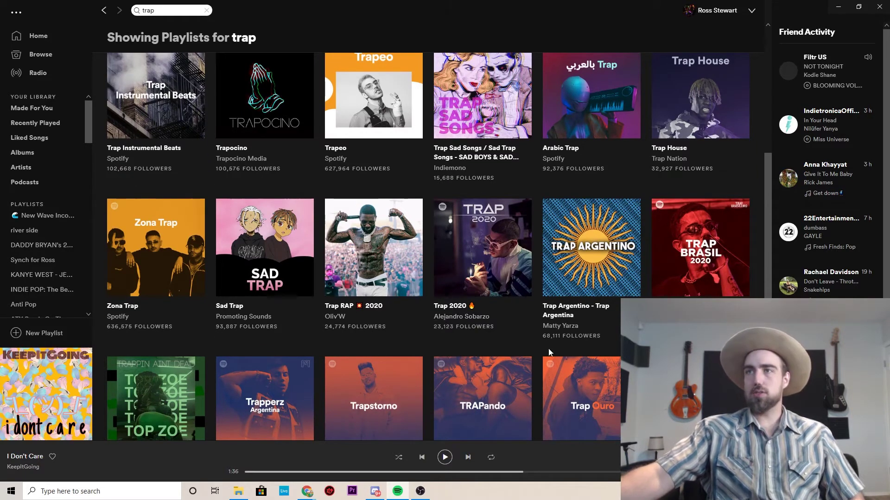
pyautogui.rightClick(455, 305)
pyautogui.click(462, 277)
# View the Trap 2020 owner's Spotify profile, then bring the wishlist browser back to the front.
pyautogui.click(450, 307)
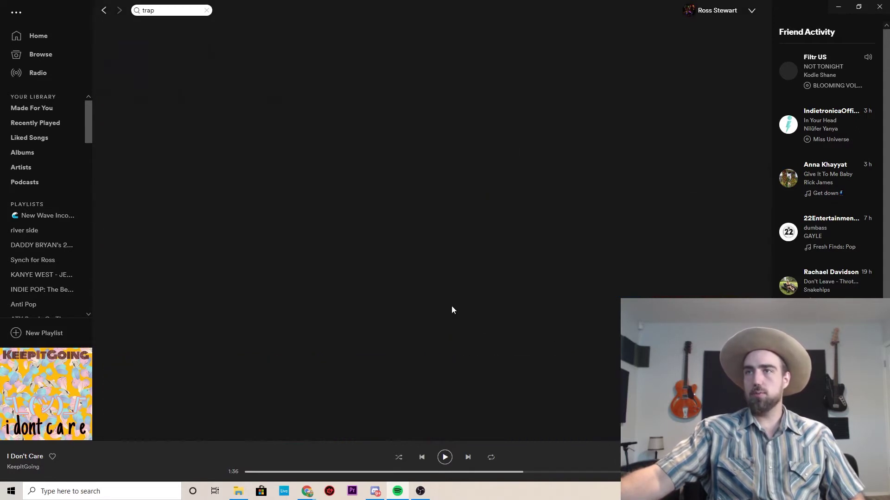
pyautogui.rightClick(284, 111)
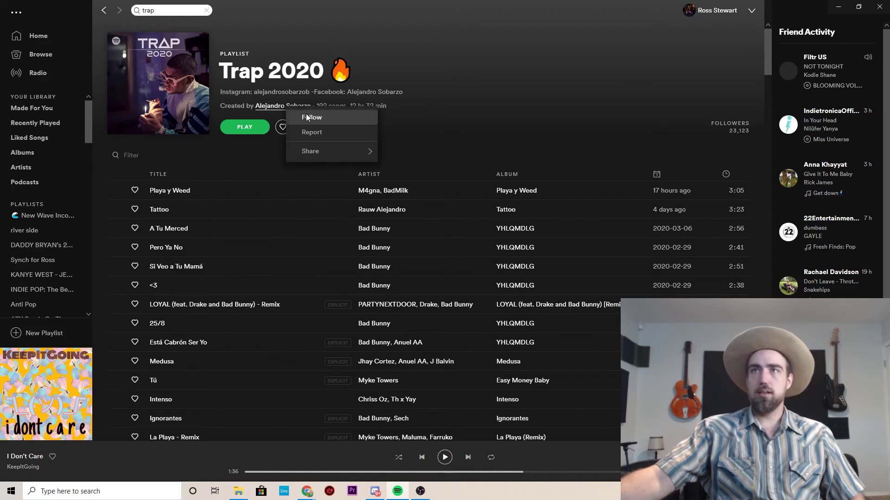
pyautogui.click(502, 123)
pyautogui.click(294, 109)
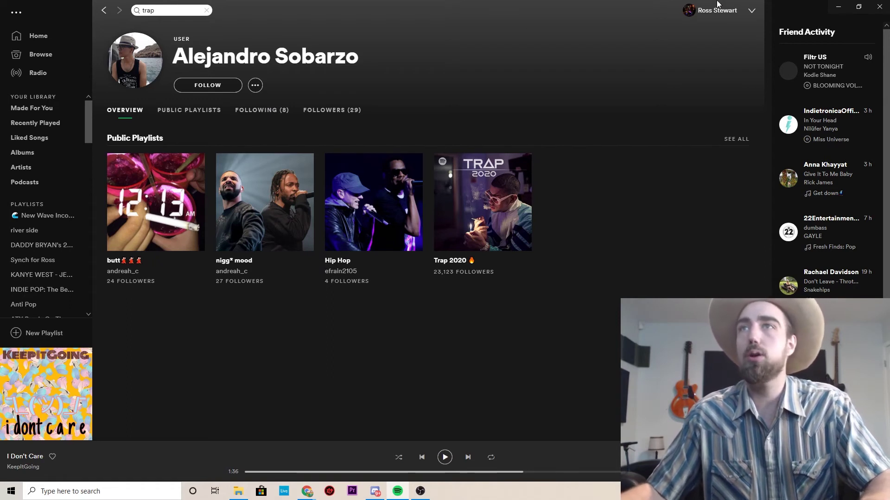
pyautogui.click(838, 6)
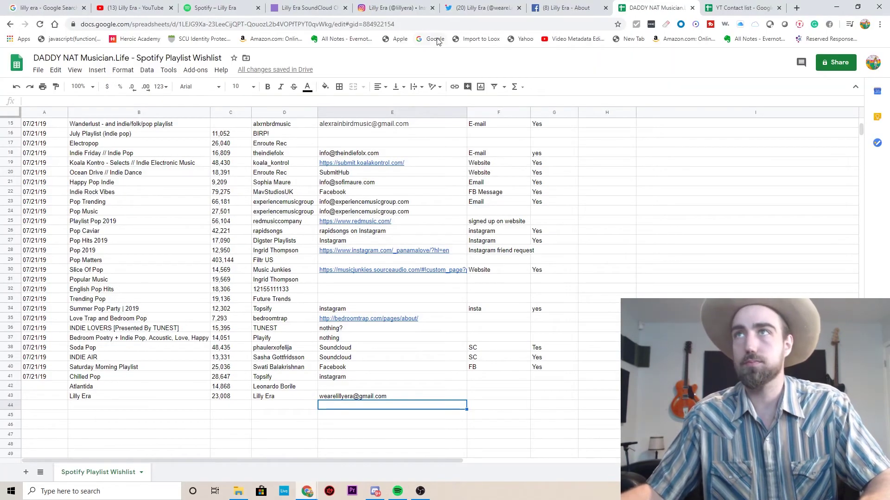
# Run a Google search for the Trap 2020 curator's full name.
pyautogui.click(582, 7)
pyautogui.click(394, 8)
pyautogui.click(308, 7)
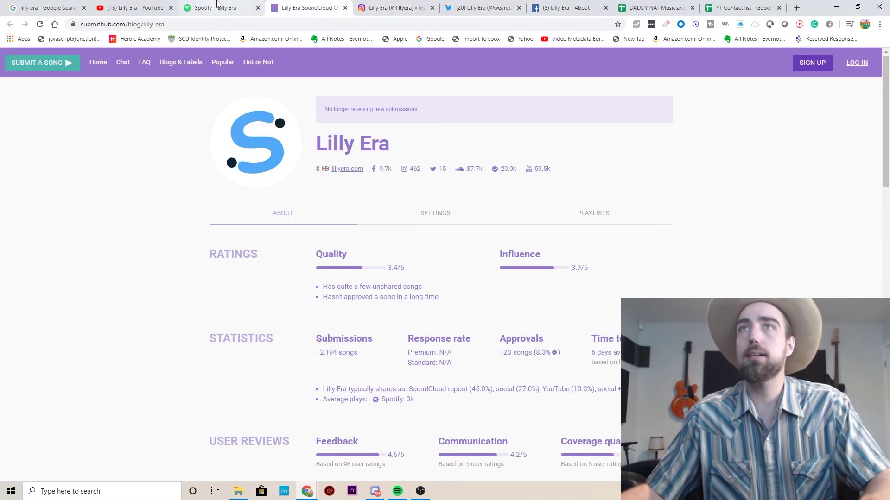
pyautogui.click(217, 6)
pyautogui.click(148, 25)
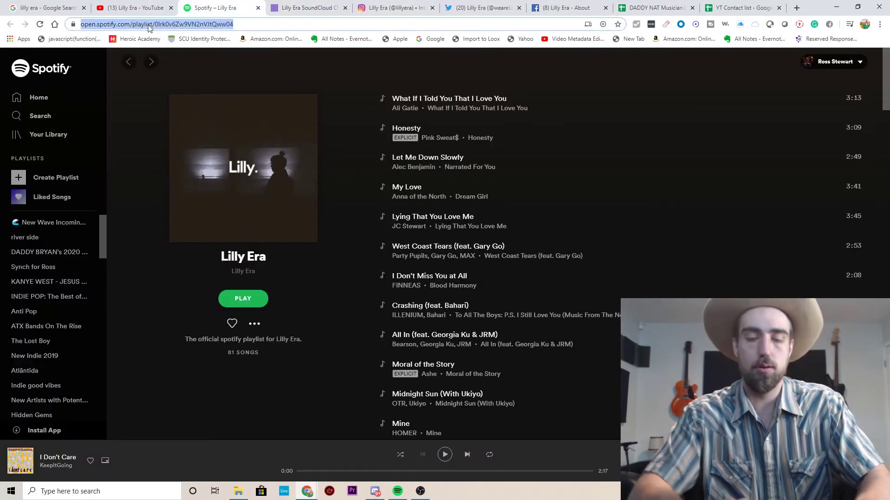
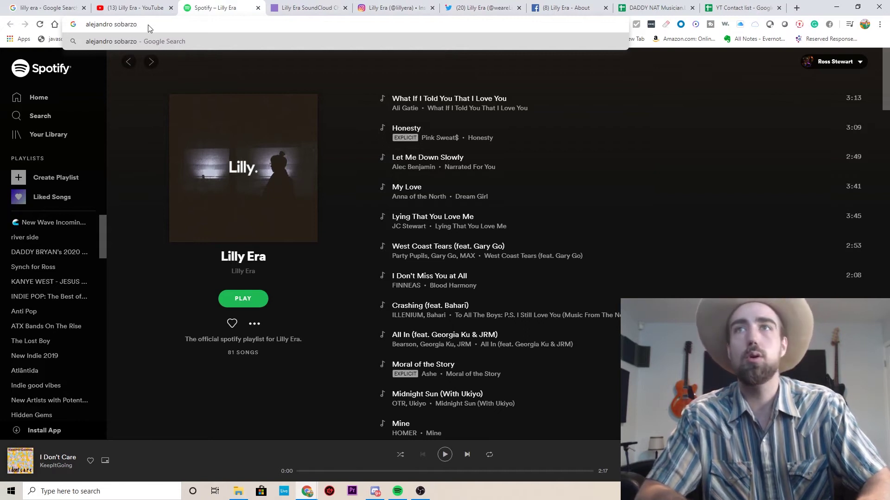
pyautogui.press('Return')
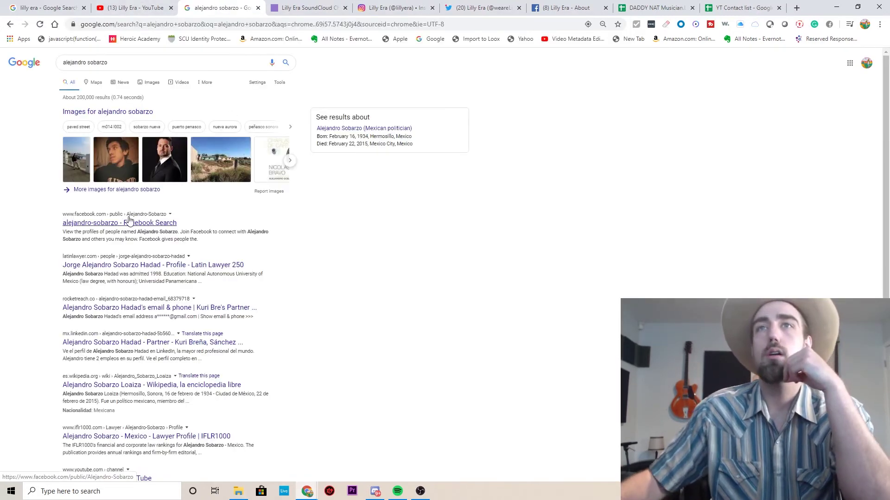
# Compare Google image results for the name against the curator's Spotify photo.
pyautogui.click(125, 112)
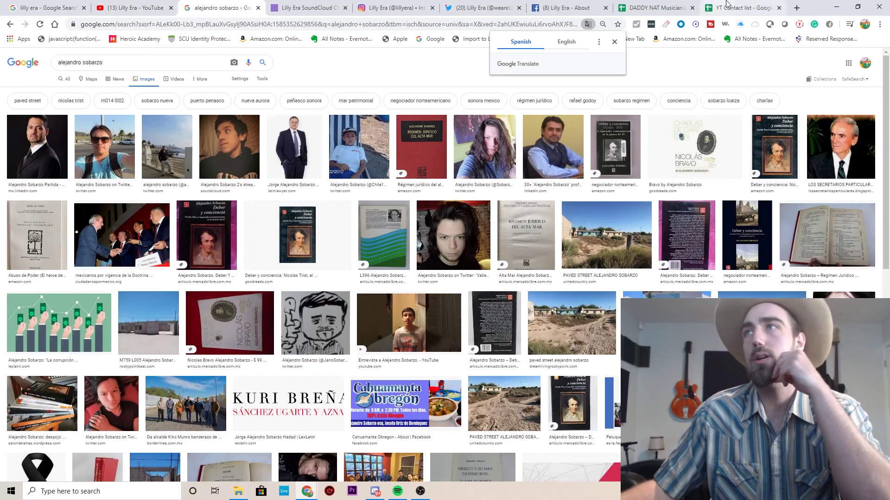
pyautogui.click(394, 494)
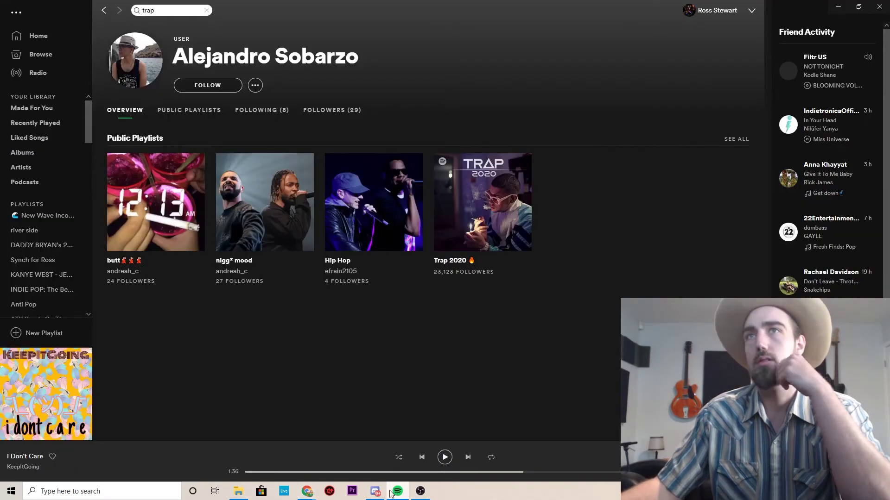
pyautogui.click(846, 6)
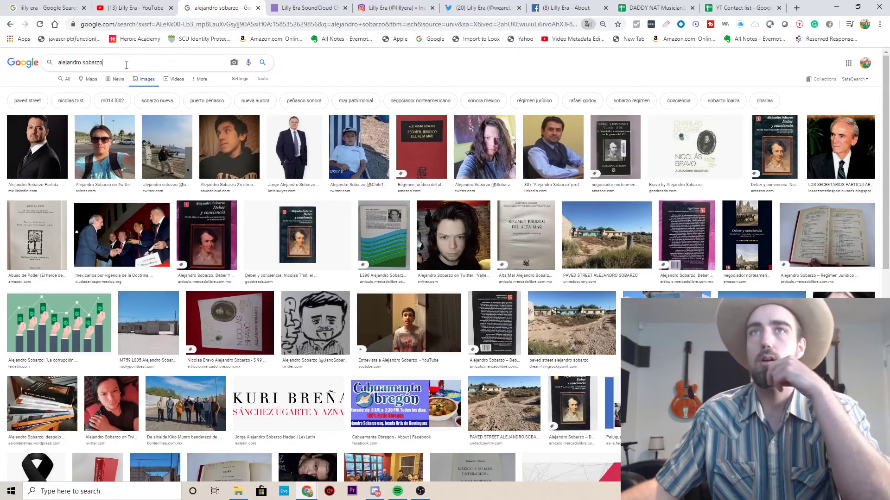
pyautogui.click(67, 79)
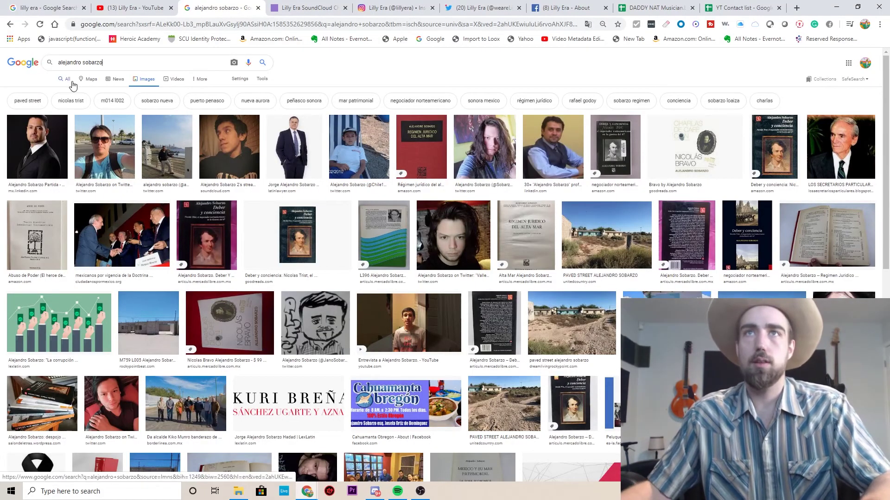
# Search Google for the curator's name plus 'music playlist' and review the results.
pyautogui.doubleClick(130, 63)
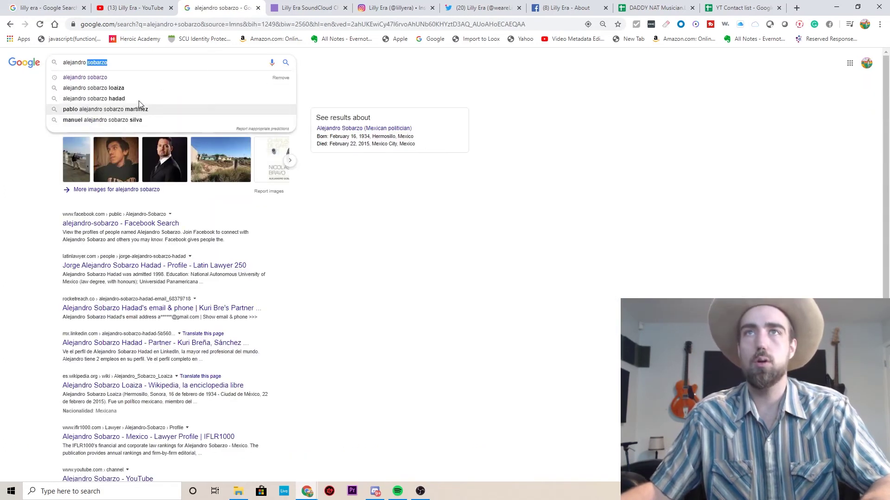
pyautogui.click(133, 66)
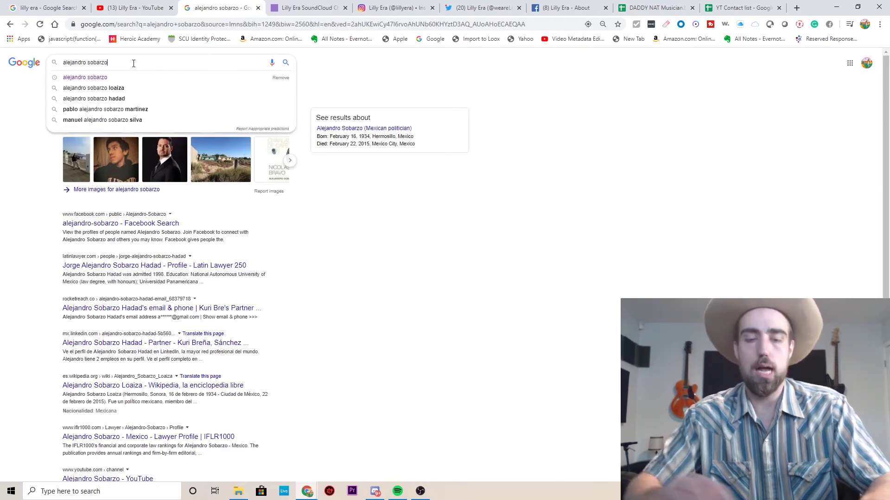
pyautogui.write('music')
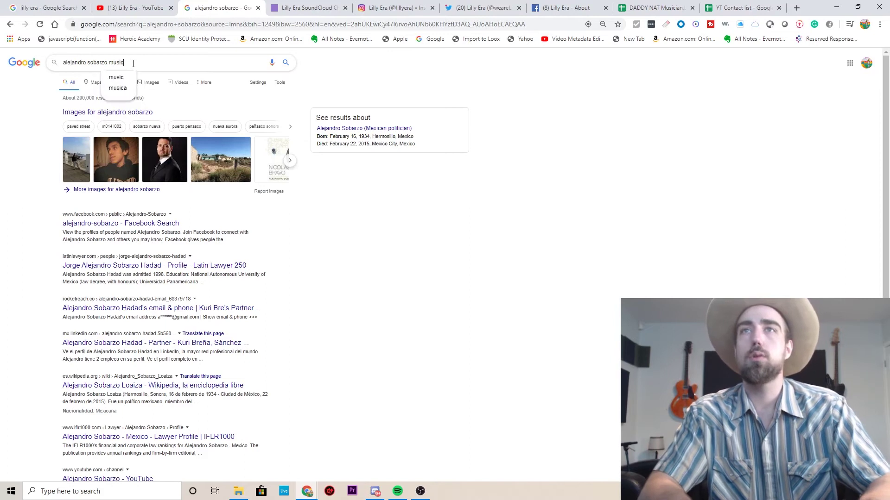
pyautogui.write(' playlist')
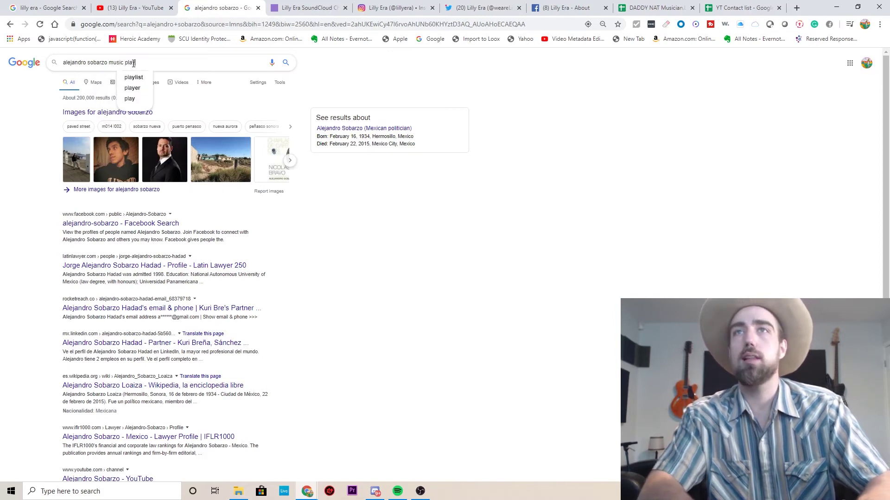
pyautogui.press('Return')
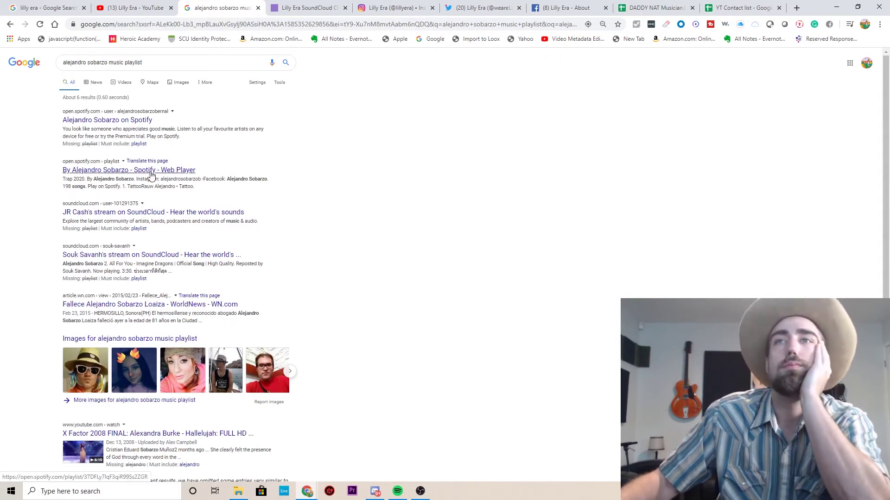
pyautogui.click(241, 5)
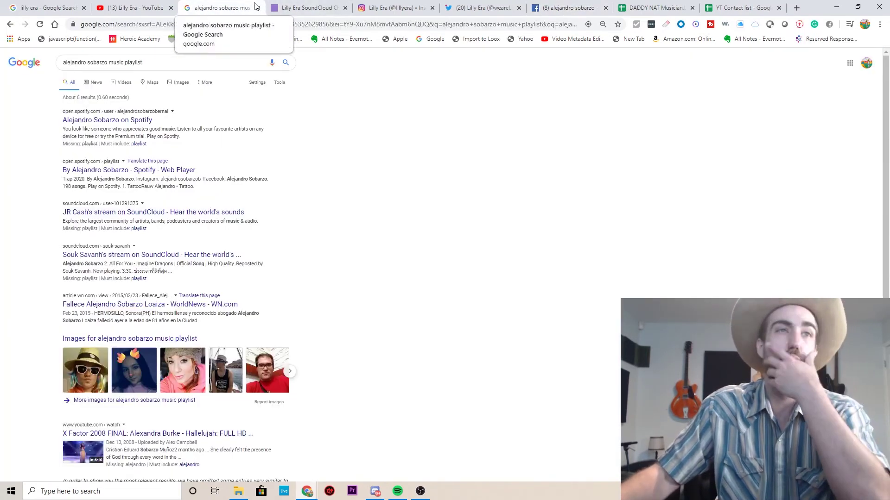
pyautogui.click(575, 8)
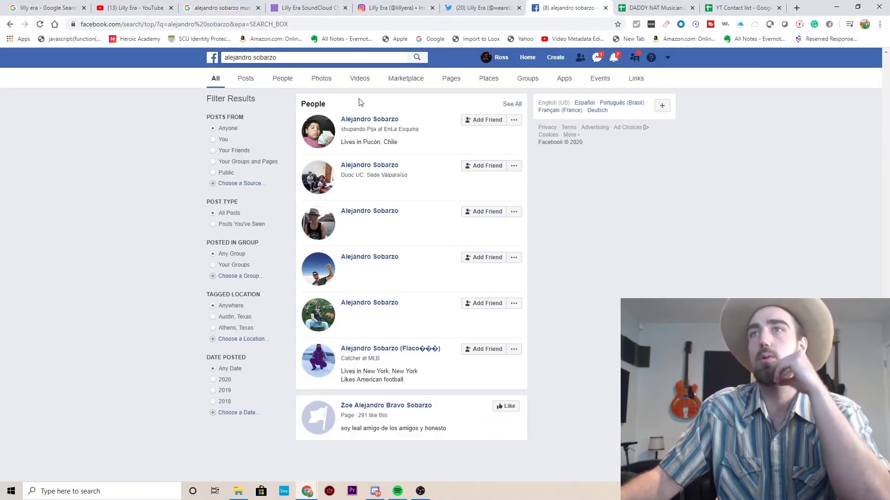
# Open the curator's Facebook profile and briefly play, mute and pause the latest video post.
pyautogui.click(364, 212)
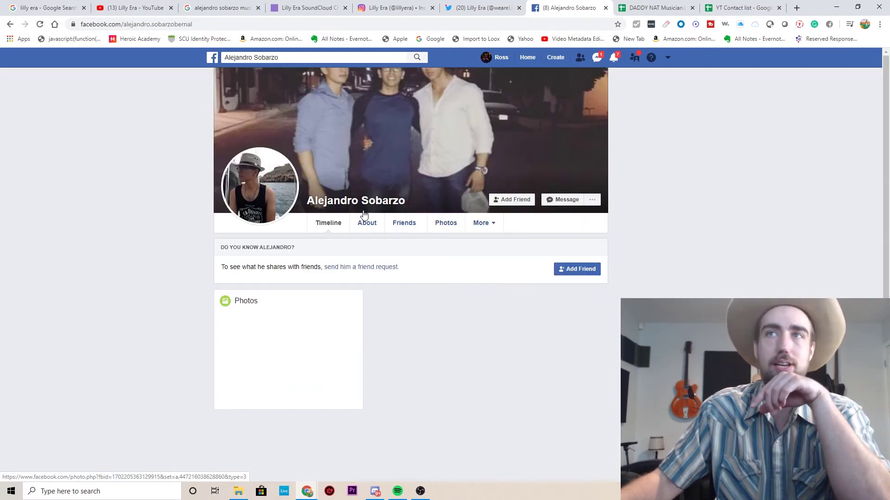
pyautogui.scroll(-2, 165, 297)
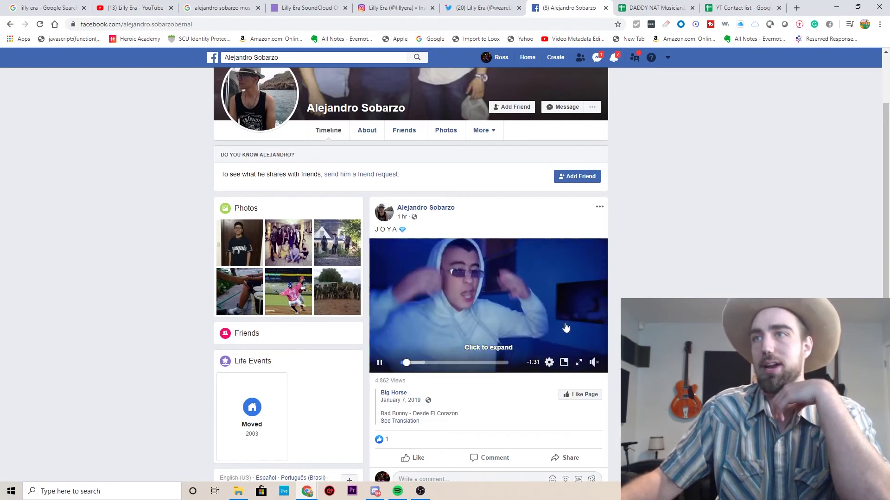
pyautogui.click(594, 362)
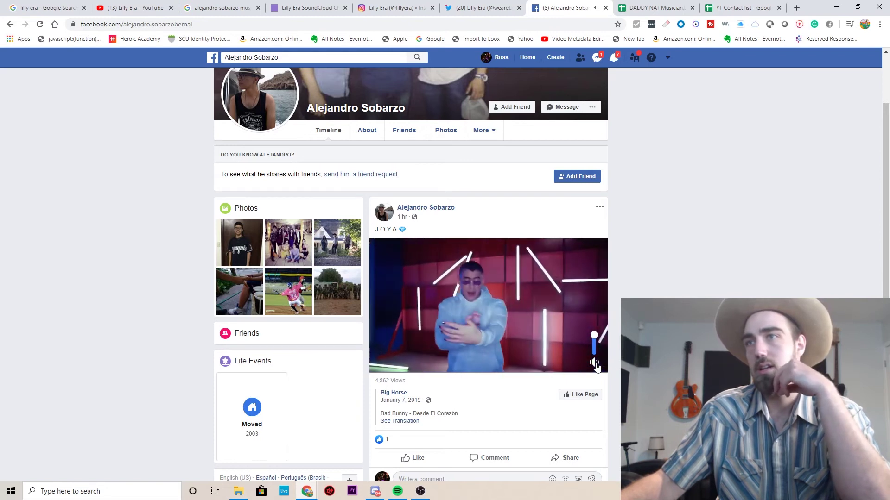
pyautogui.click(596, 366)
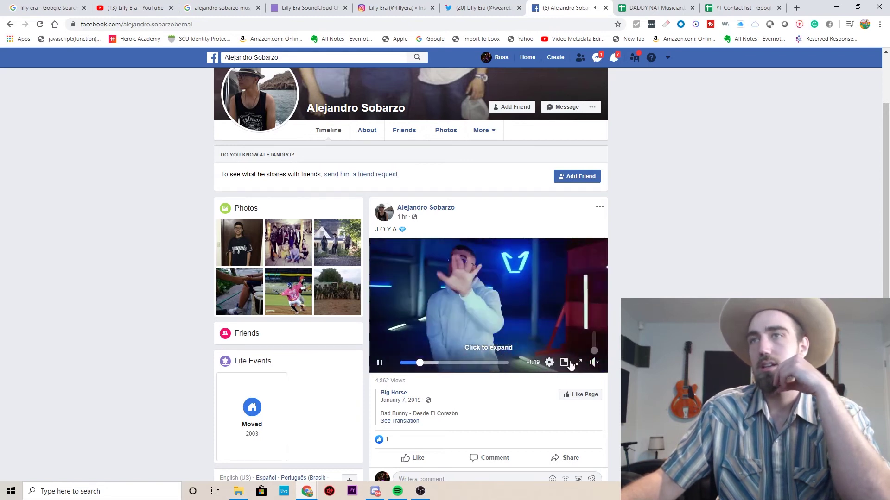
pyautogui.click(379, 363)
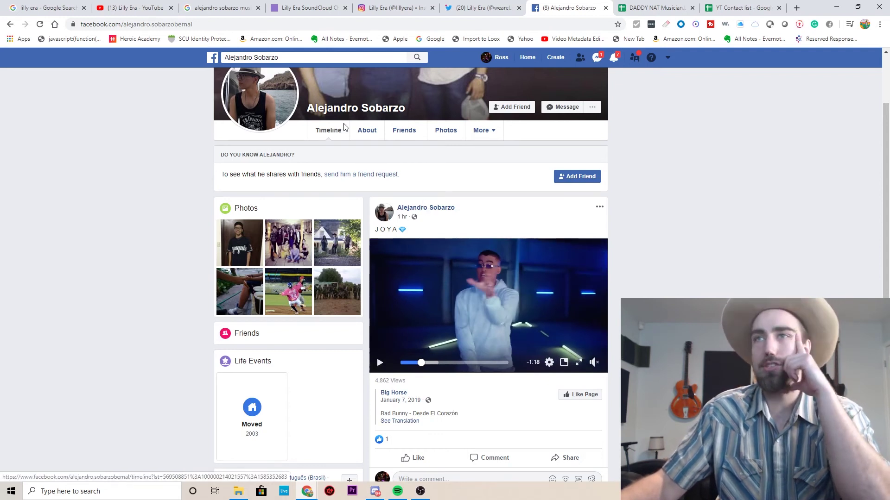
# Review the profile's About details: work and education, places lived, contact and basic info.
pyautogui.click(367, 130)
pyautogui.scroll(-2, 220, 301)
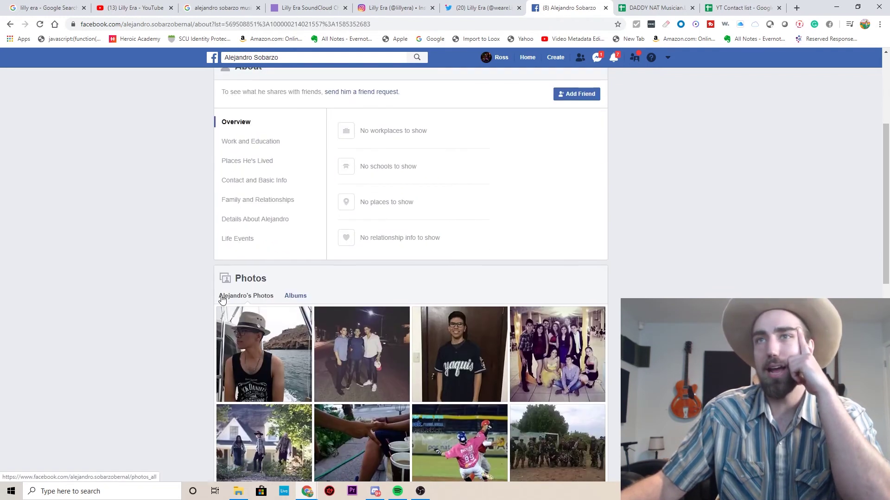
pyautogui.scroll(-10, 224, 294)
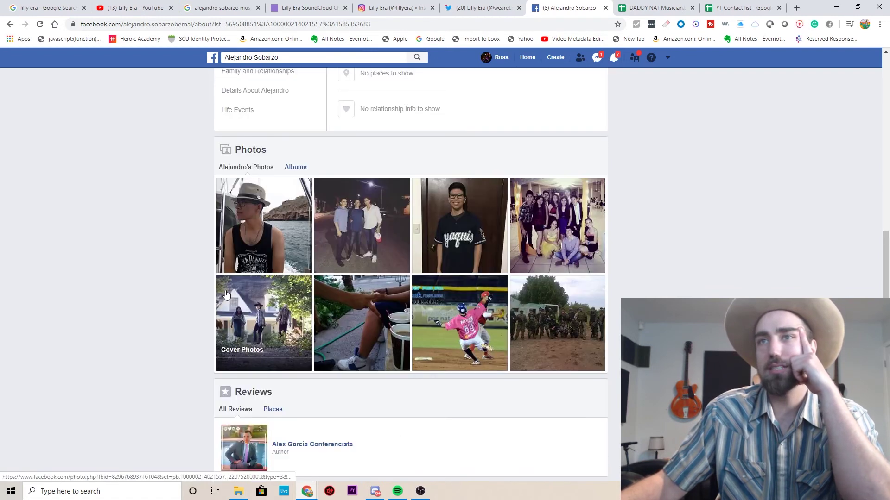
pyautogui.scroll(7, 225, 295)
pyautogui.click(258, 329)
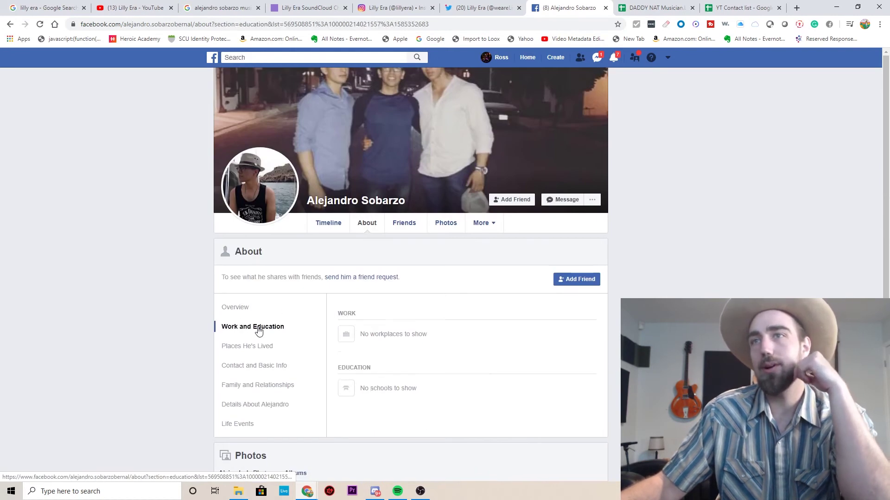
pyautogui.click(262, 347)
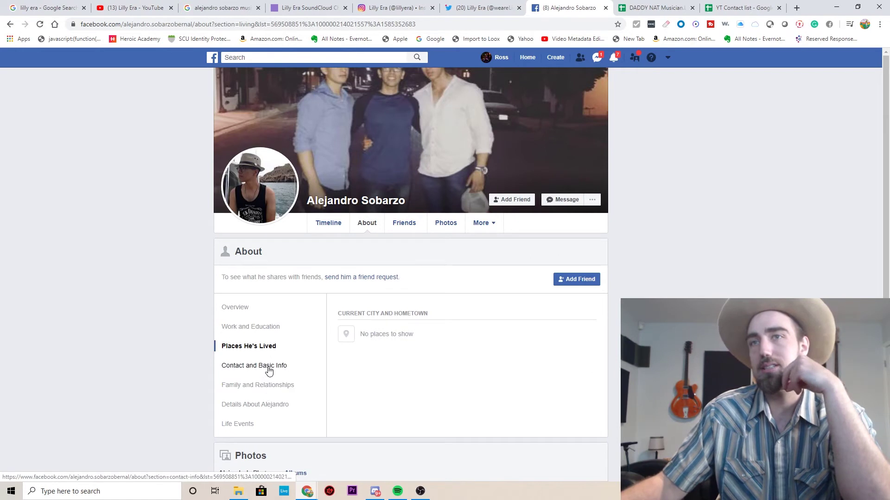
pyautogui.click(269, 371)
pyautogui.scroll(-6, 200, 380)
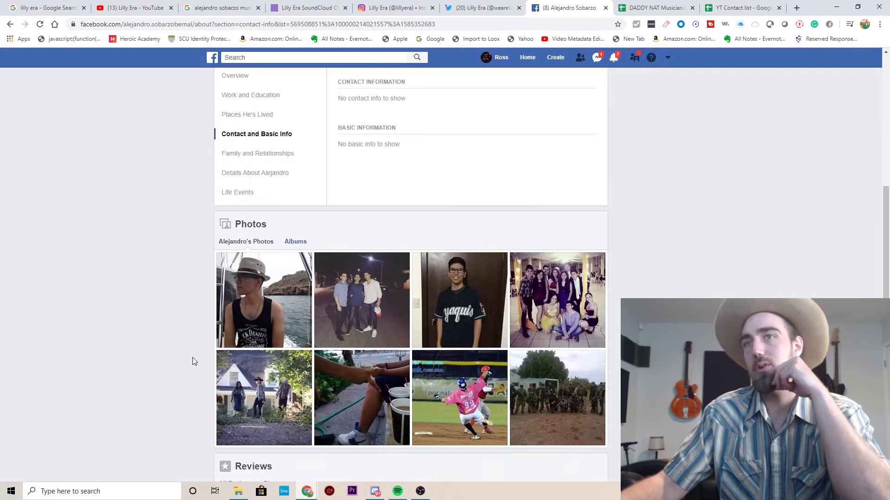
pyautogui.scroll(8, 204, 365)
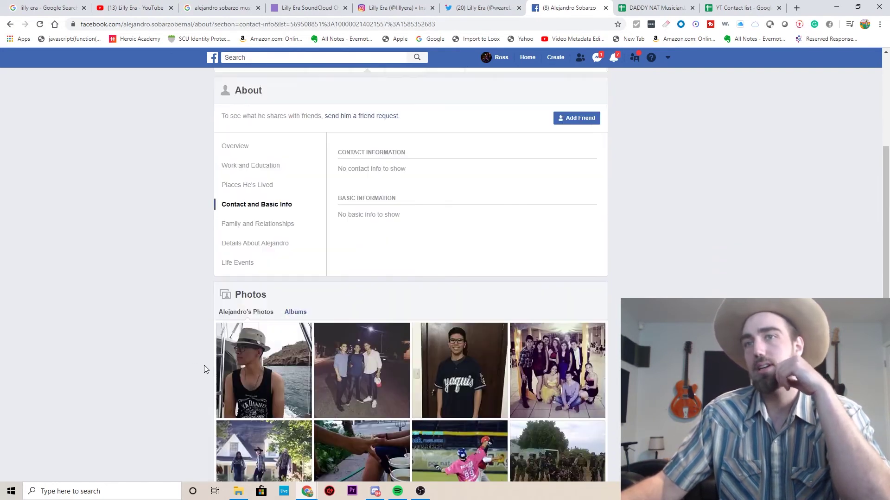
# Return to the Timeline tab and scroll through the photos and recent posts.
pyautogui.click(337, 221)
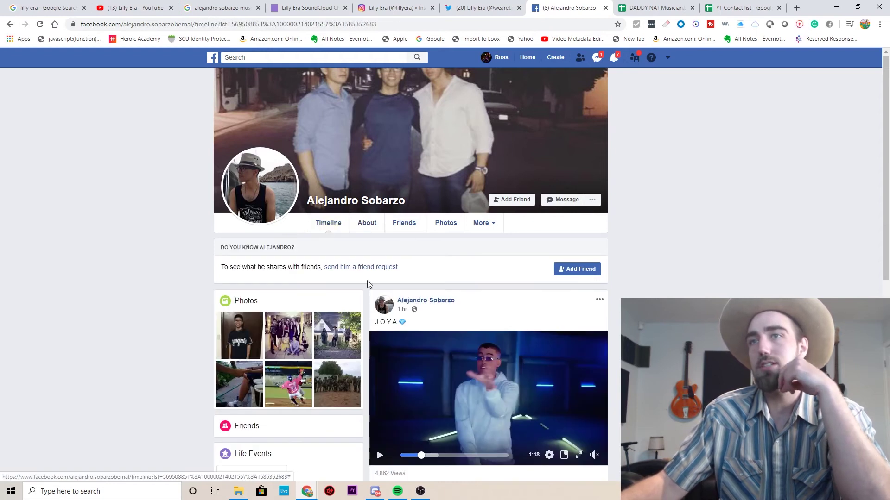
pyautogui.scroll(-9, 431, 352)
pyautogui.scroll(-9, 486, 358)
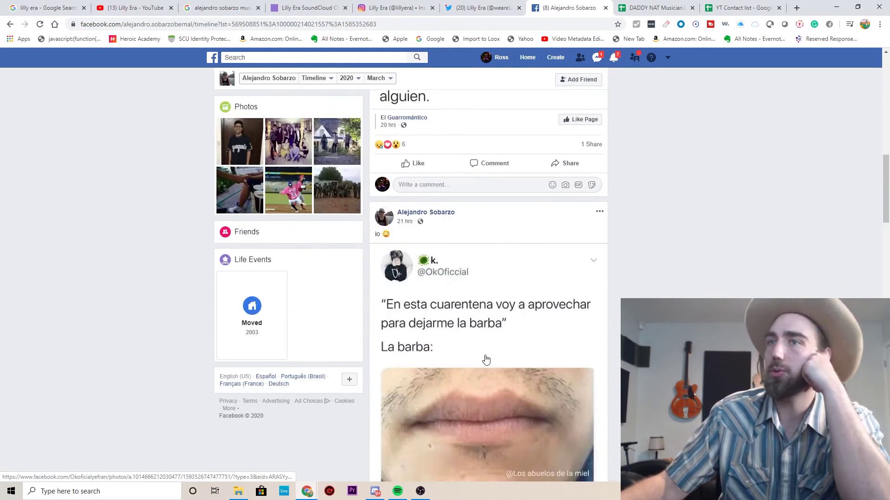
pyautogui.scroll(18, 467, 349)
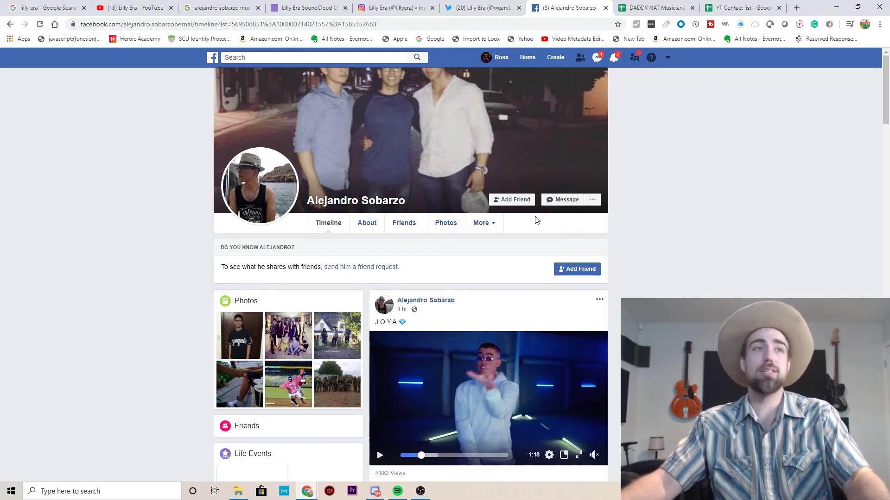
# Search Twitter for the curator's name, then return to their Facebook profile.
pyautogui.click(482, 7)
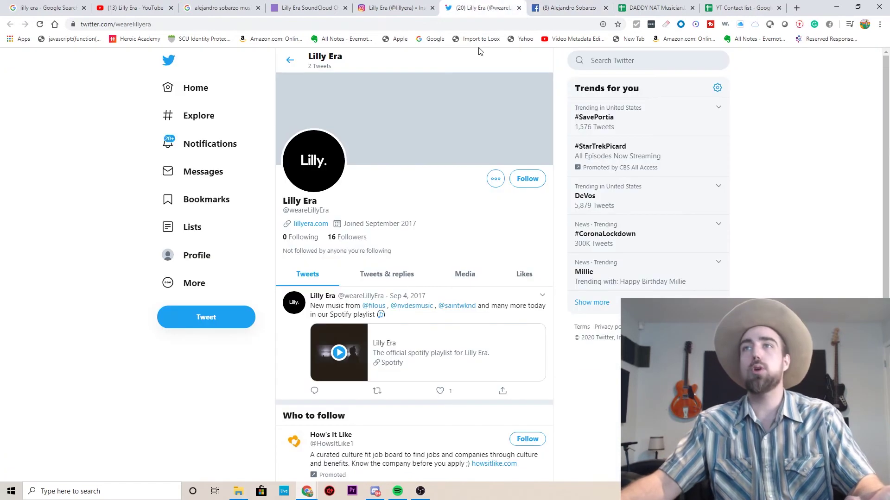
pyautogui.click(595, 62)
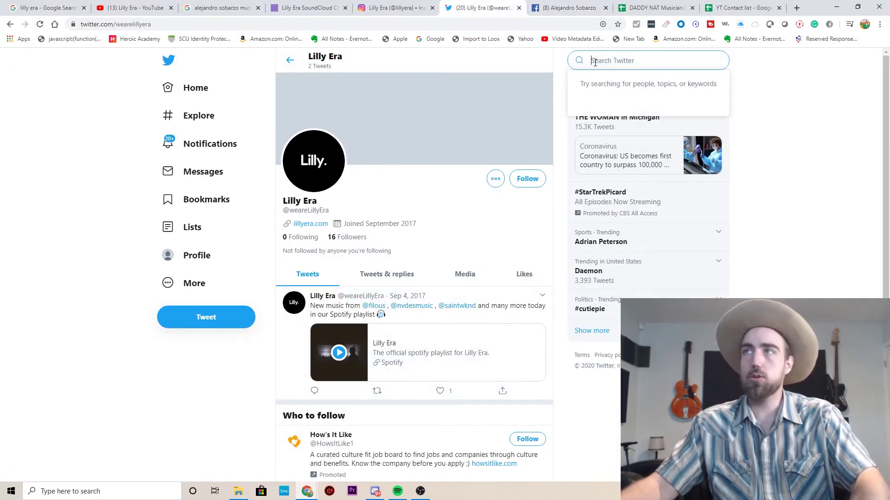
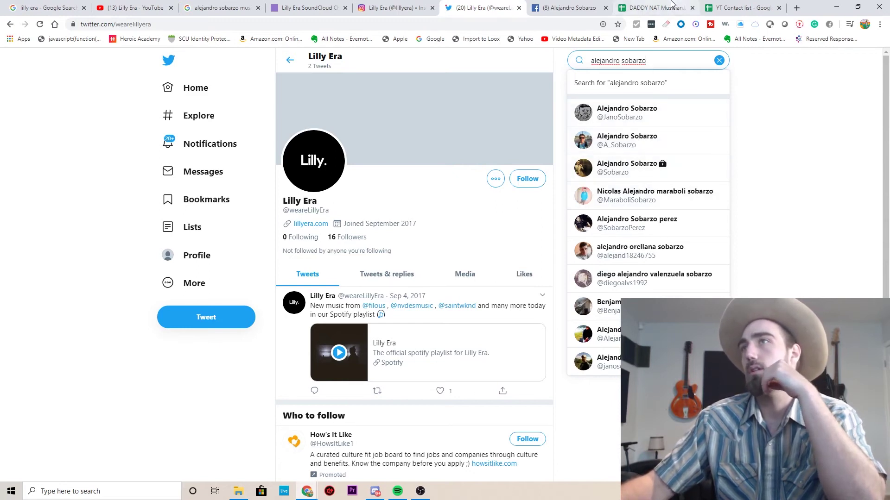
pyautogui.click(569, 7)
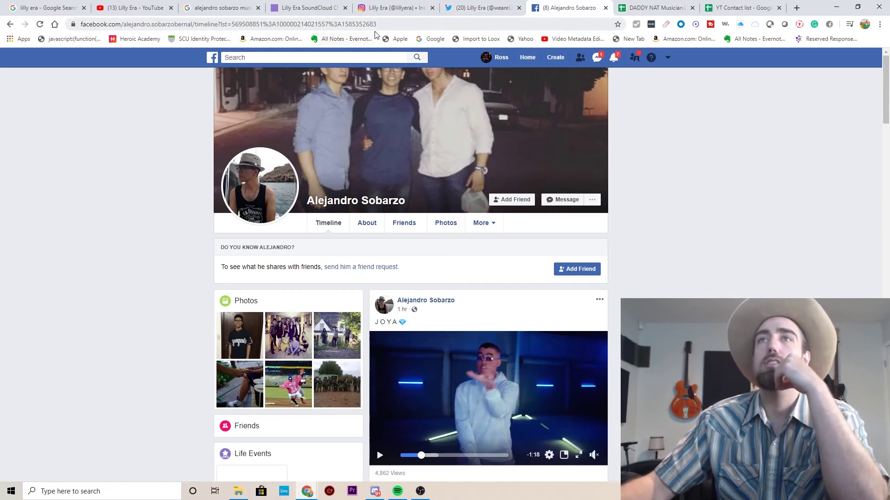
# Scroll through the curator's Facebook About section, then return to the Timeline.
pyautogui.click(372, 226)
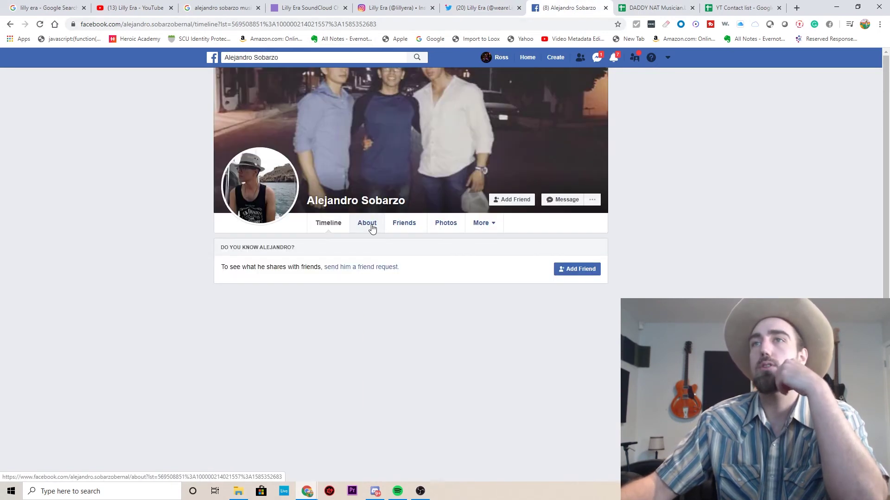
pyautogui.scroll(-15, 117, 334)
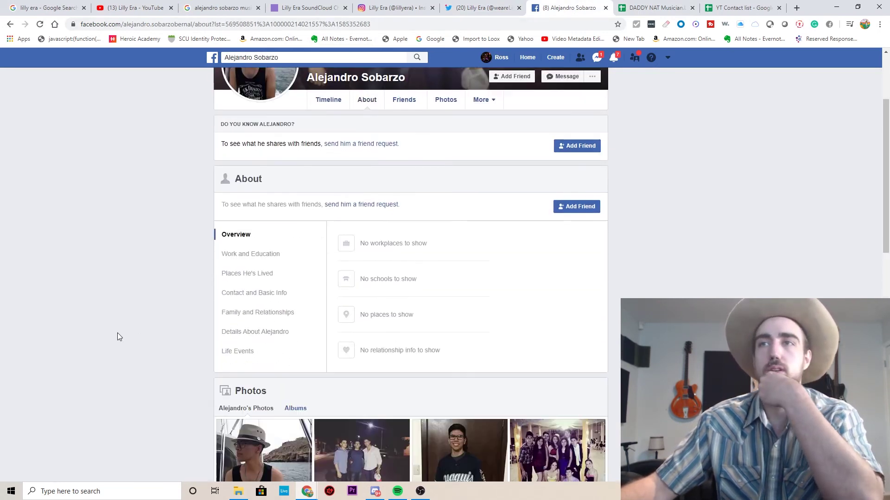
pyautogui.scroll(18, 117, 332)
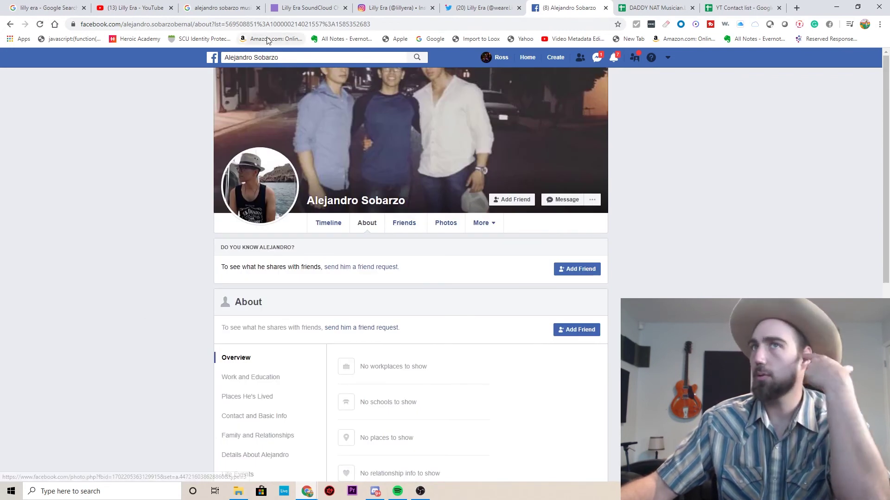
pyautogui.click(329, 227)
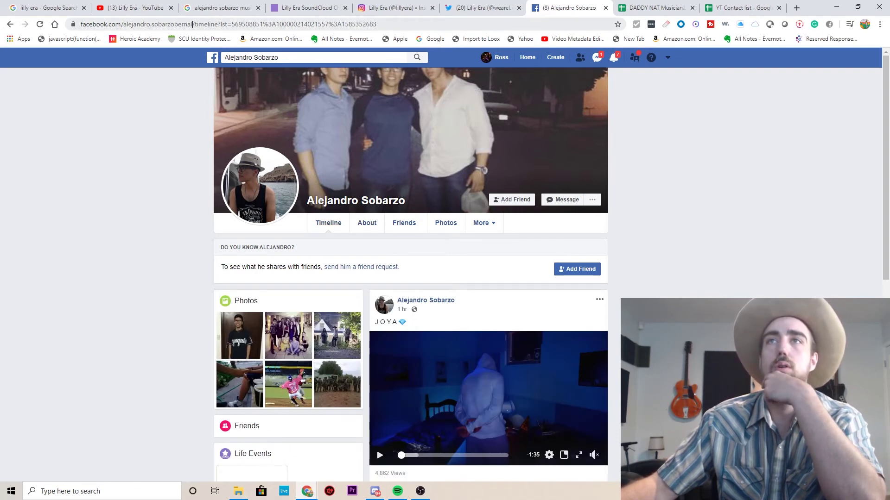
# Copy the Facebook profile username from the page address.
pyautogui.moveTo(192, 24); pyautogui.dragTo(123, 25)
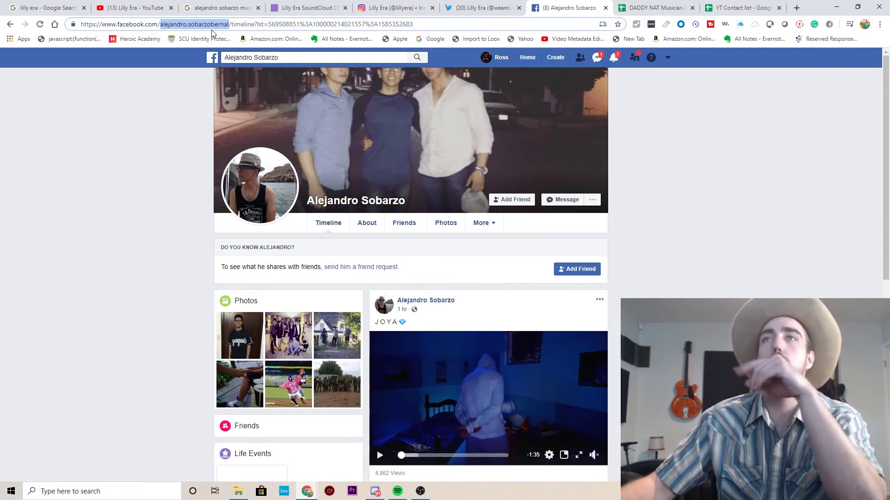
pyautogui.rightClick(200, 27)
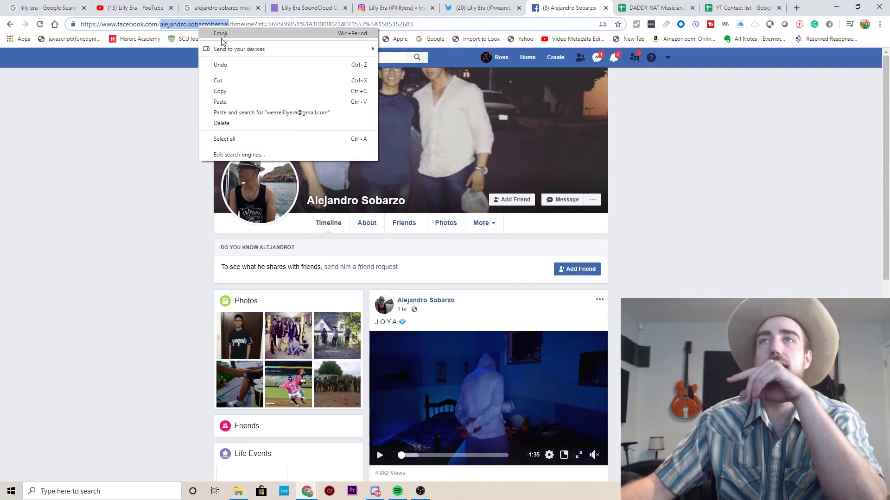
pyautogui.click(229, 89)
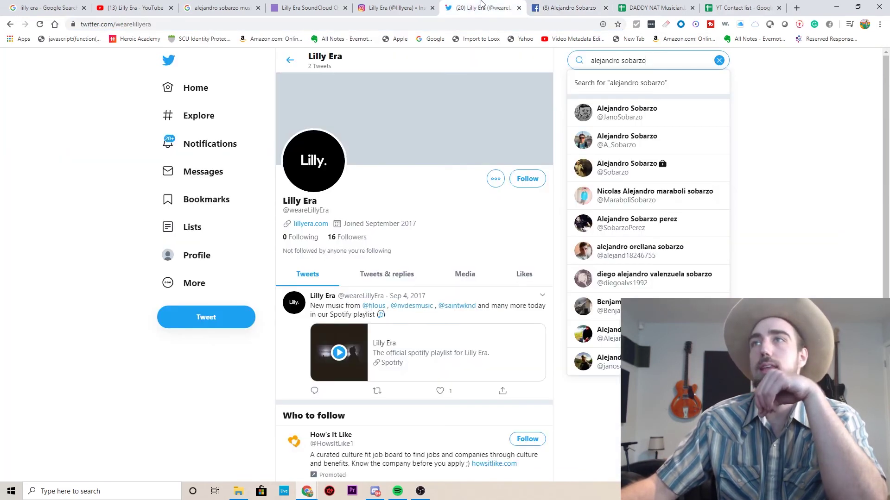
# Add the surname to the Twitter search and open the suggested curator account.
pyautogui.click(482, 6)
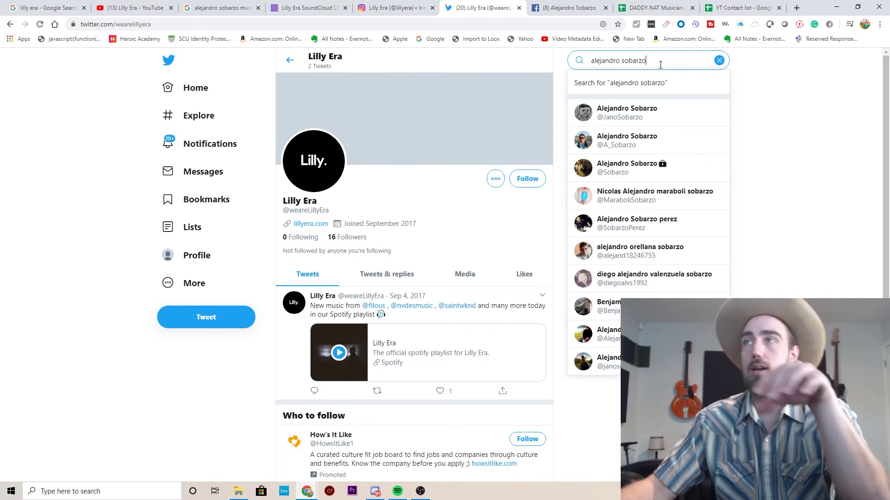
pyautogui.write('bernal')
pyautogui.press('Return')
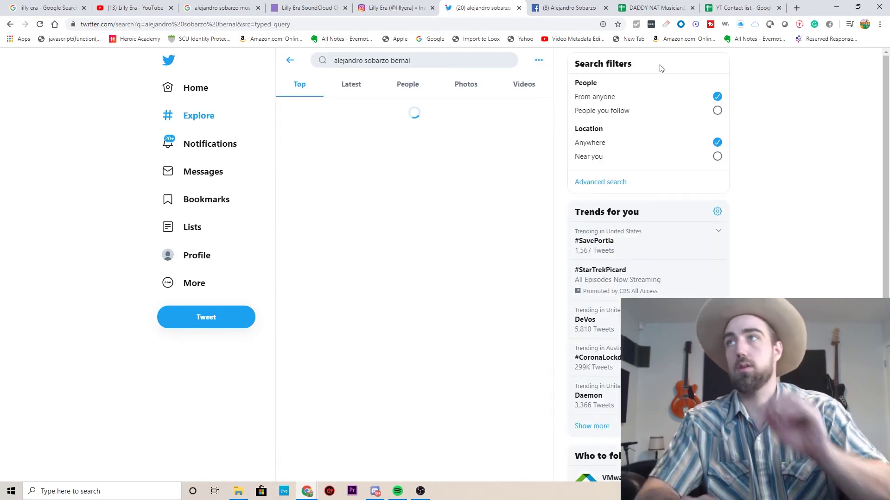
pyautogui.click(386, 57)
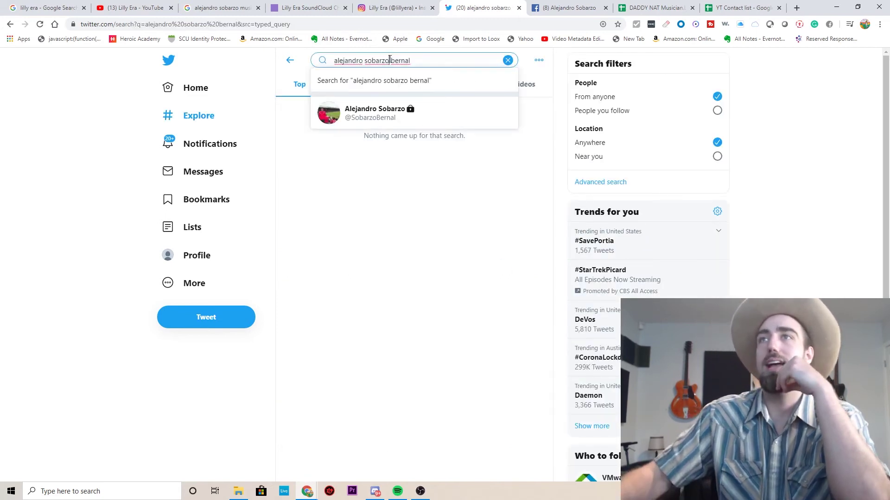
pyautogui.tripleClick(387, 59)
pyautogui.rightClick(389, 60)
pyautogui.click(332, 214)
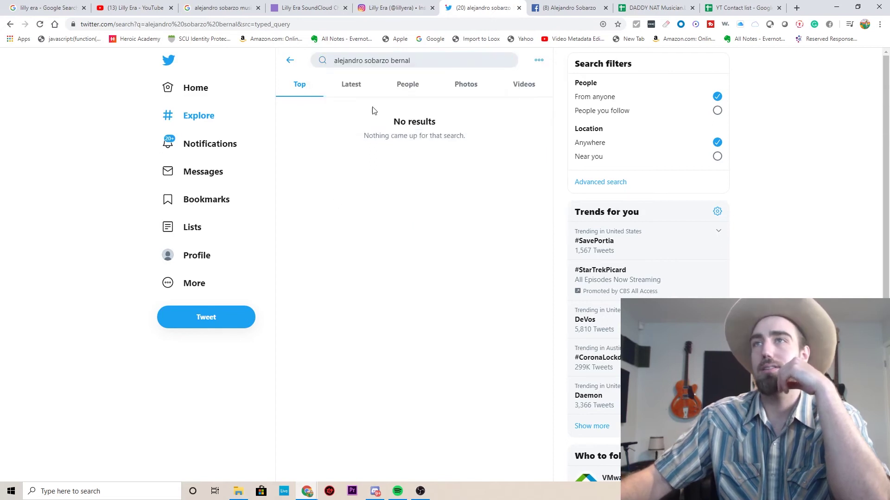
pyautogui.click(359, 59)
pyautogui.rightClick(406, 118)
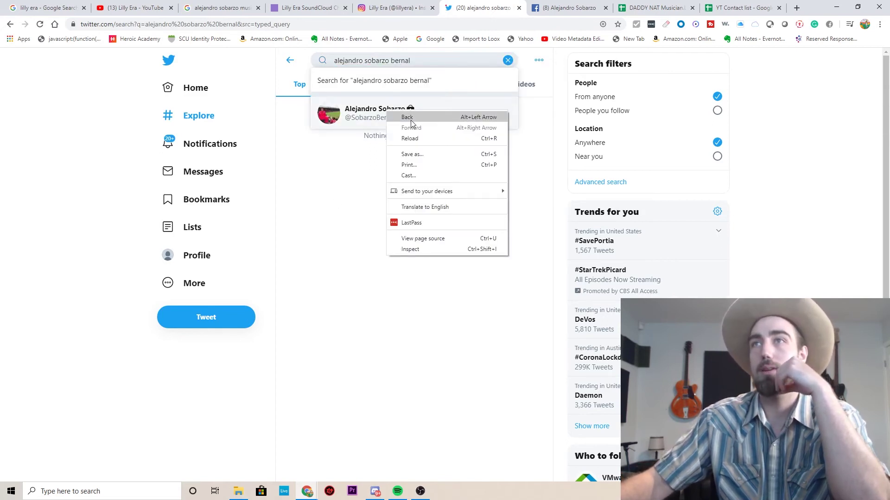
pyautogui.click(352, 151)
pyautogui.click(367, 58)
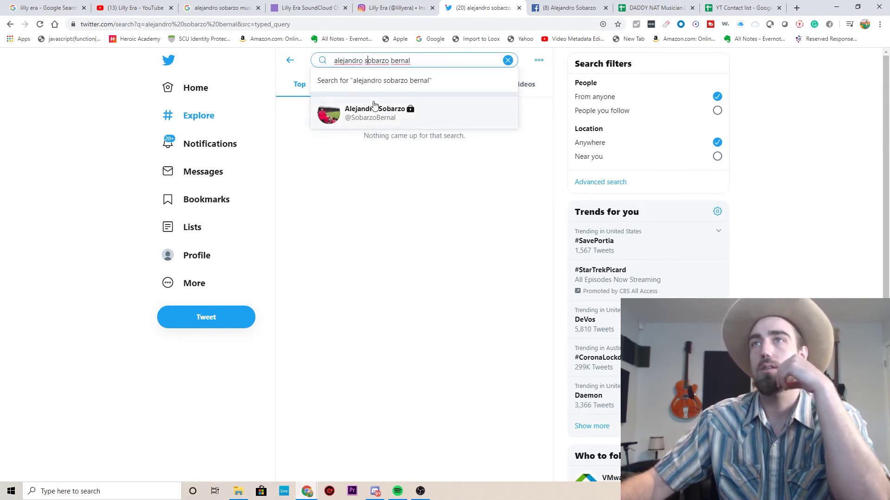
pyautogui.click(374, 110)
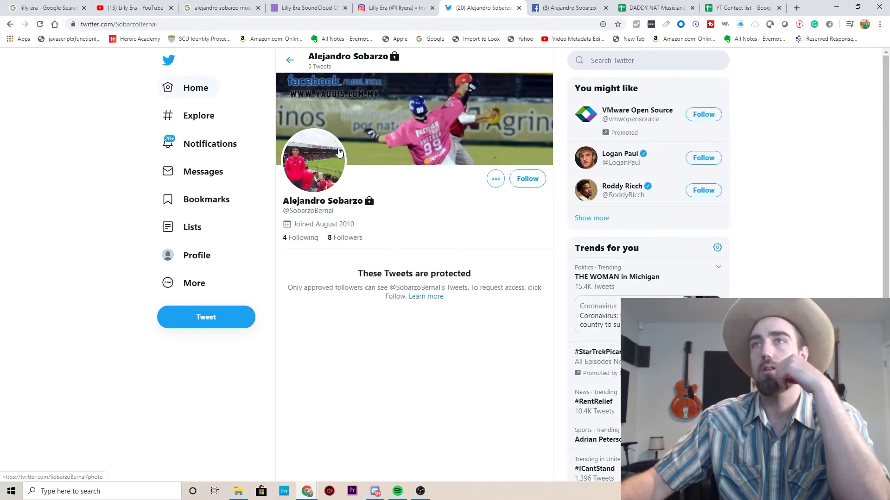
# Compare the enlarged Twitter avatar with the Facebook profile photo to confirm the match.
pyautogui.click(320, 164)
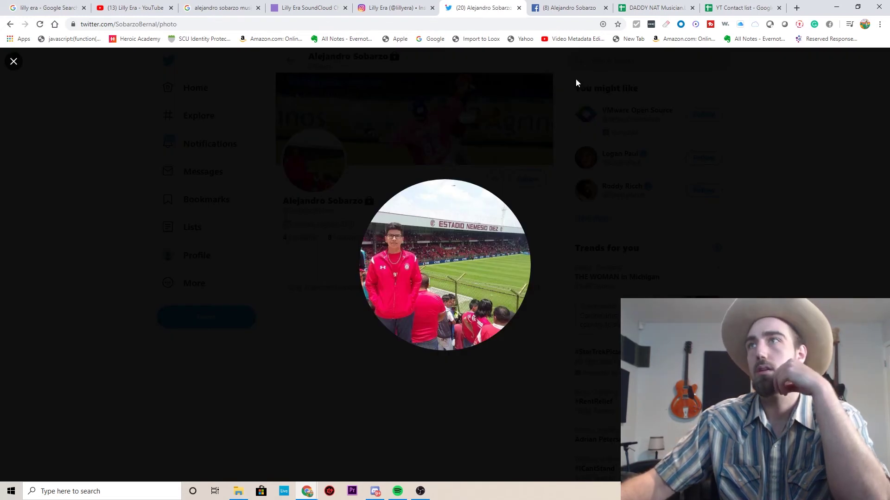
pyautogui.click(563, 8)
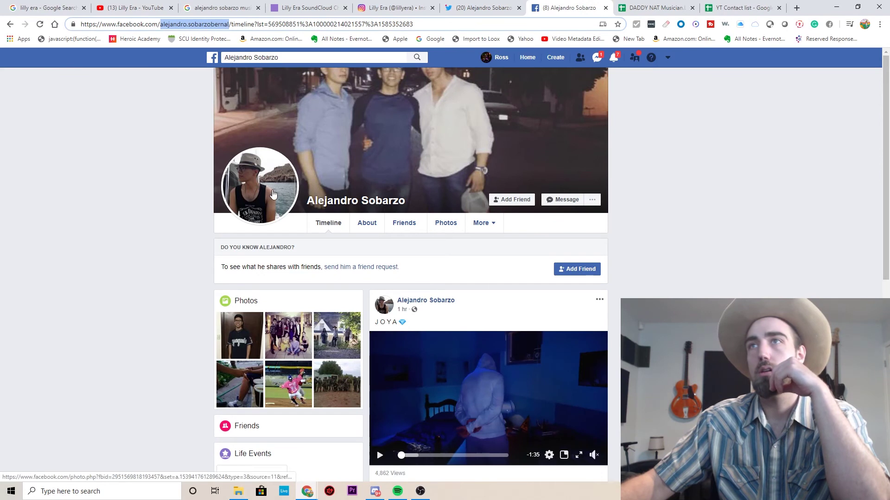
pyautogui.click(473, 5)
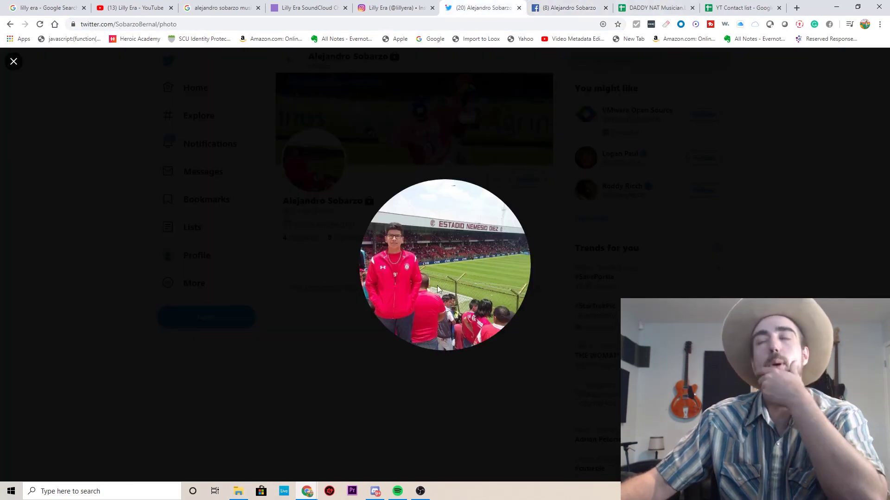
pyautogui.click(775, 196)
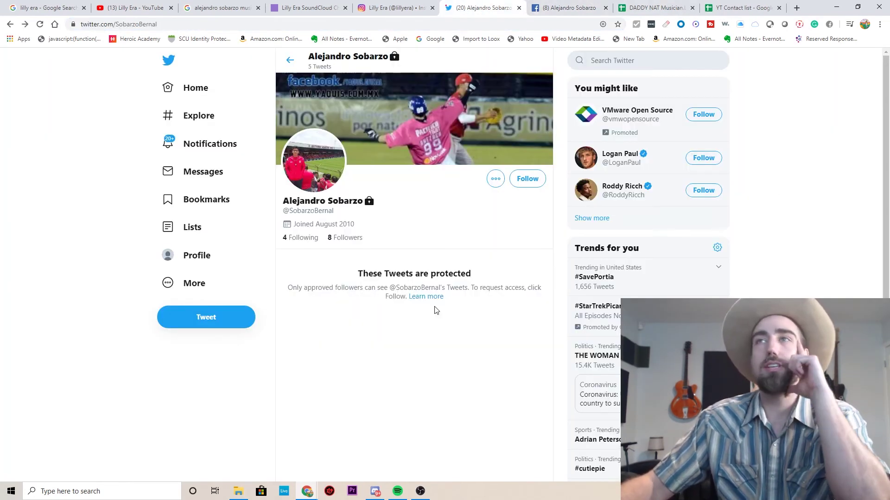
pyautogui.hotkey('ctrl', 'Tab')
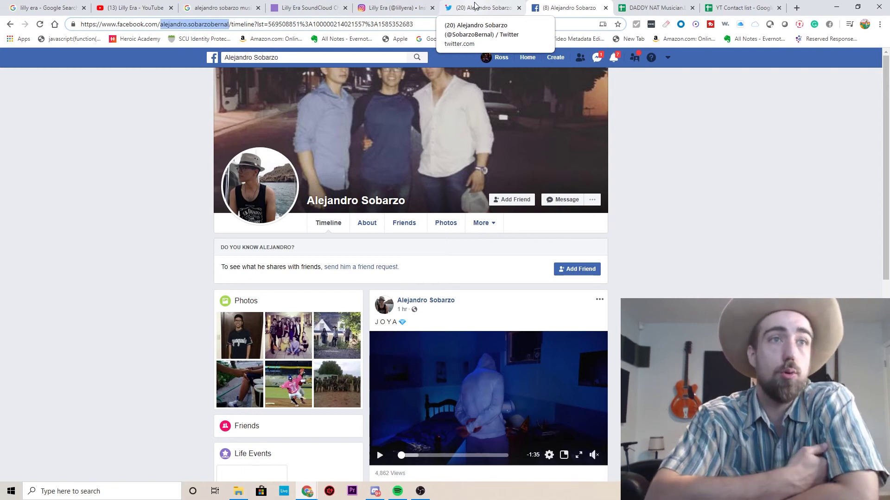
pyautogui.click(476, 5)
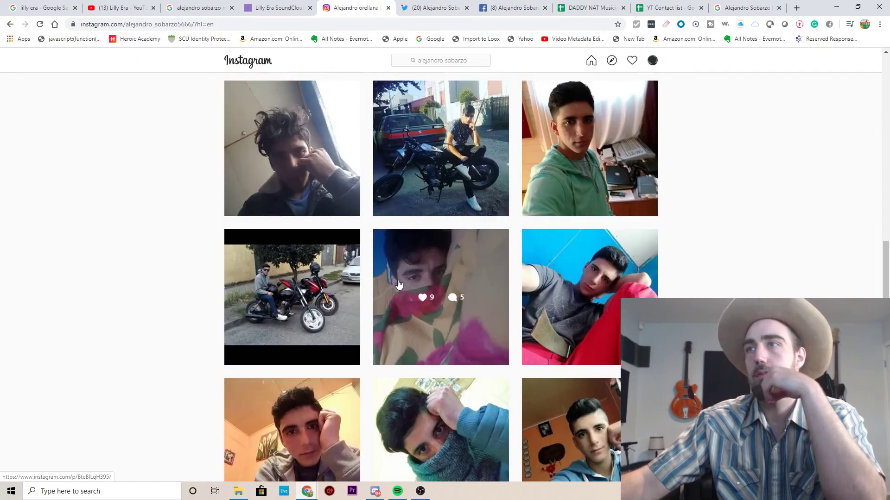
# Scroll the candidate's 23-post Instagram grid, then go back to the lillyera profile.
pyautogui.scroll(10, 398, 284)
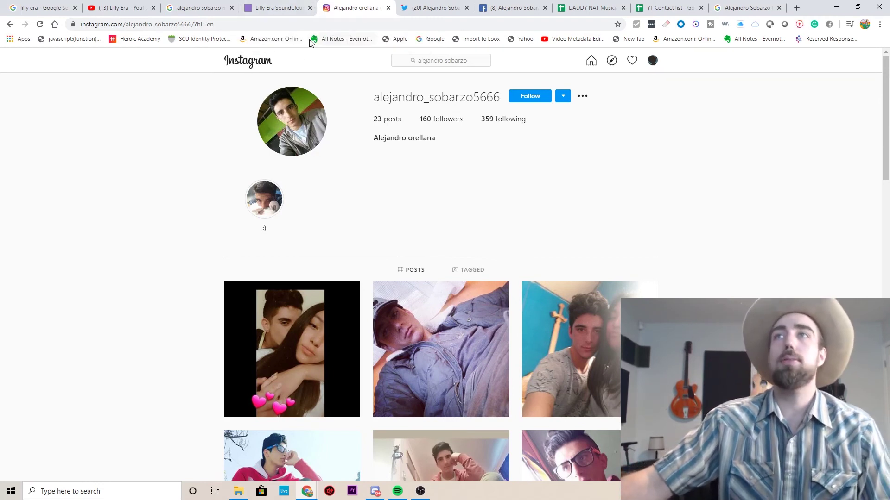
pyautogui.scroll(-4, 340, 279)
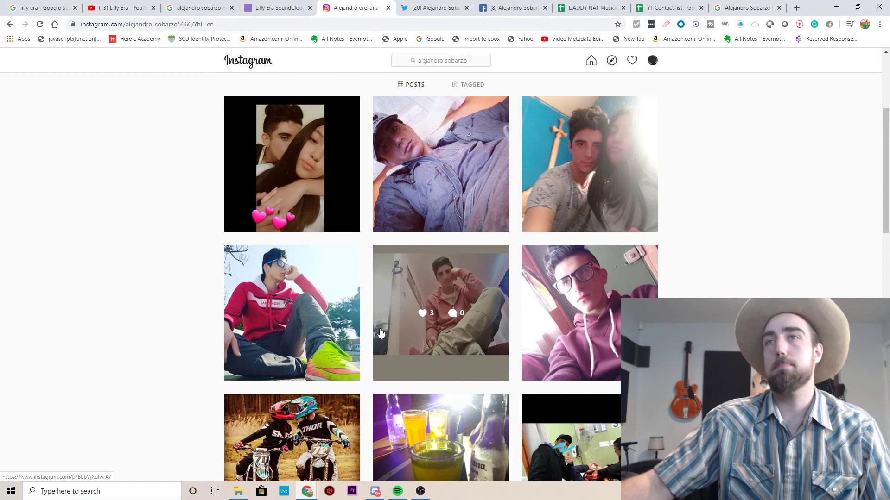
pyautogui.click(9, 25)
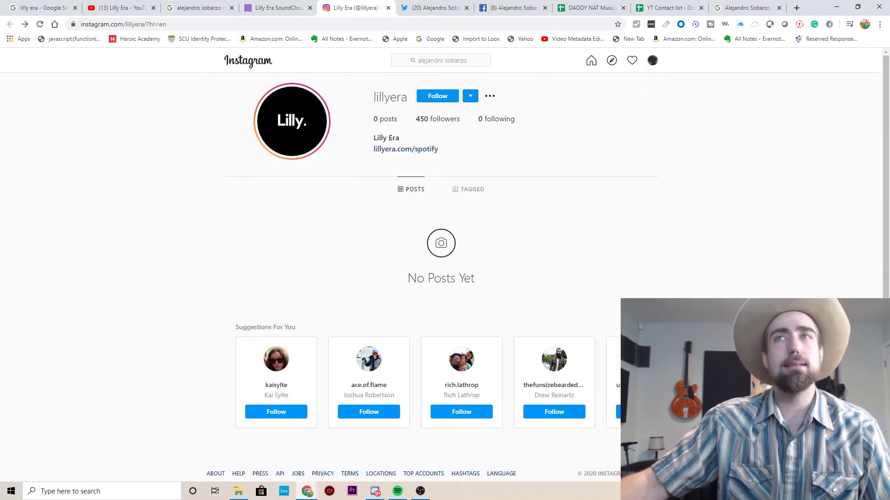